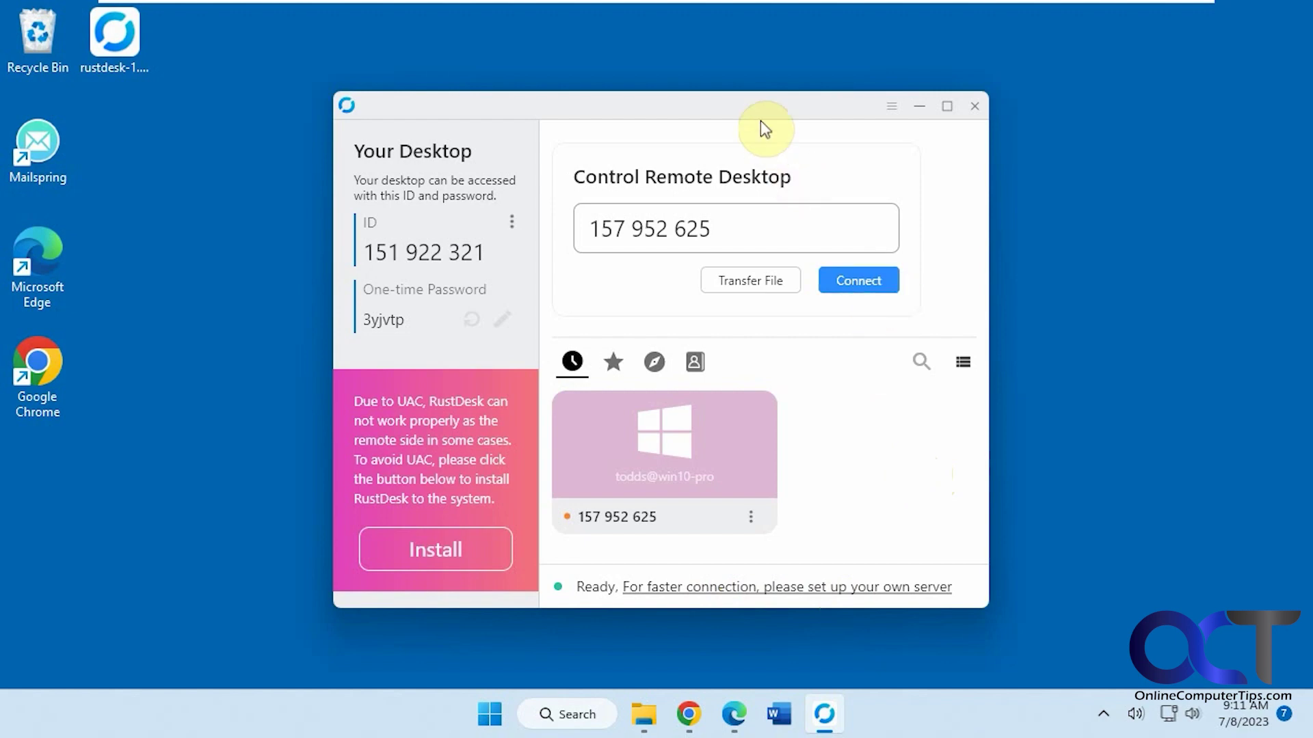
# Step: View the ID and one-time password on the Windows 10 Pro machine, and review the saved remote computer's options on Windows 11 Professional
pyautogui.moveTo(760, 104); pyautogui.dragTo(750, 95)
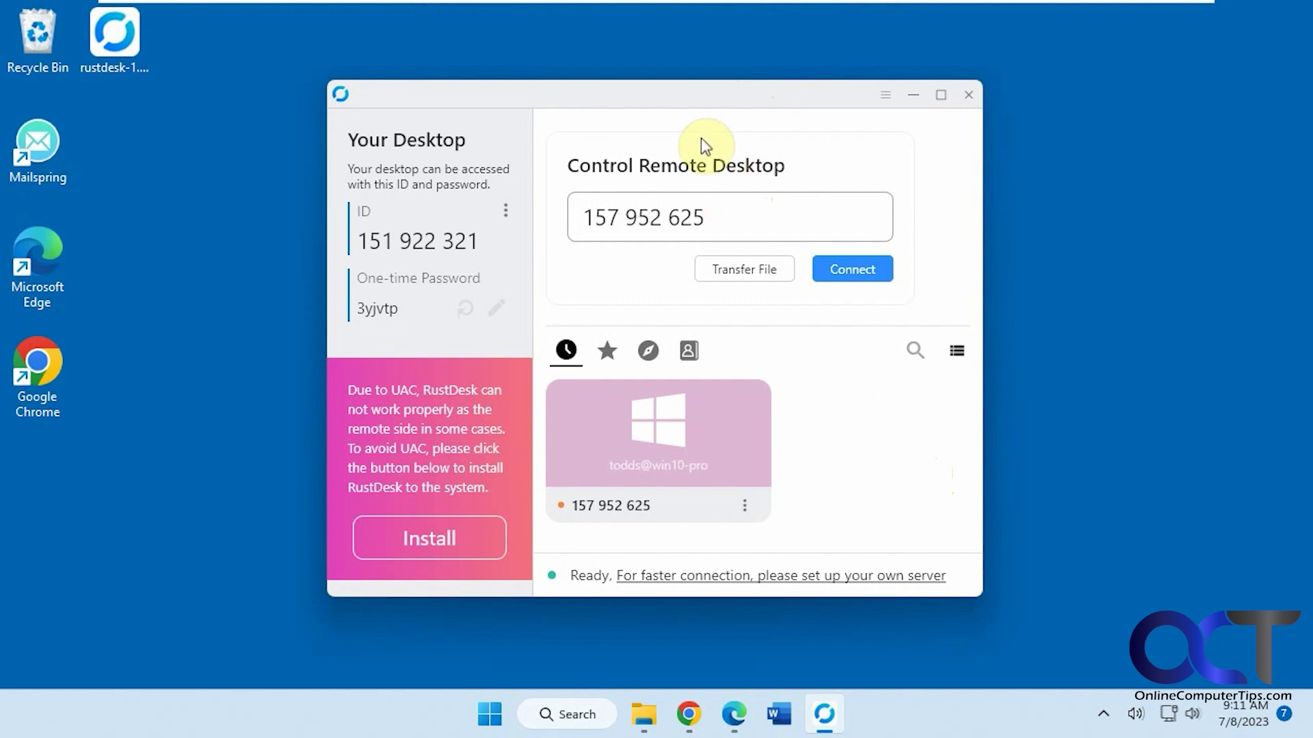
pyautogui.moveTo(888, 10)
pyautogui.click(943, 14)
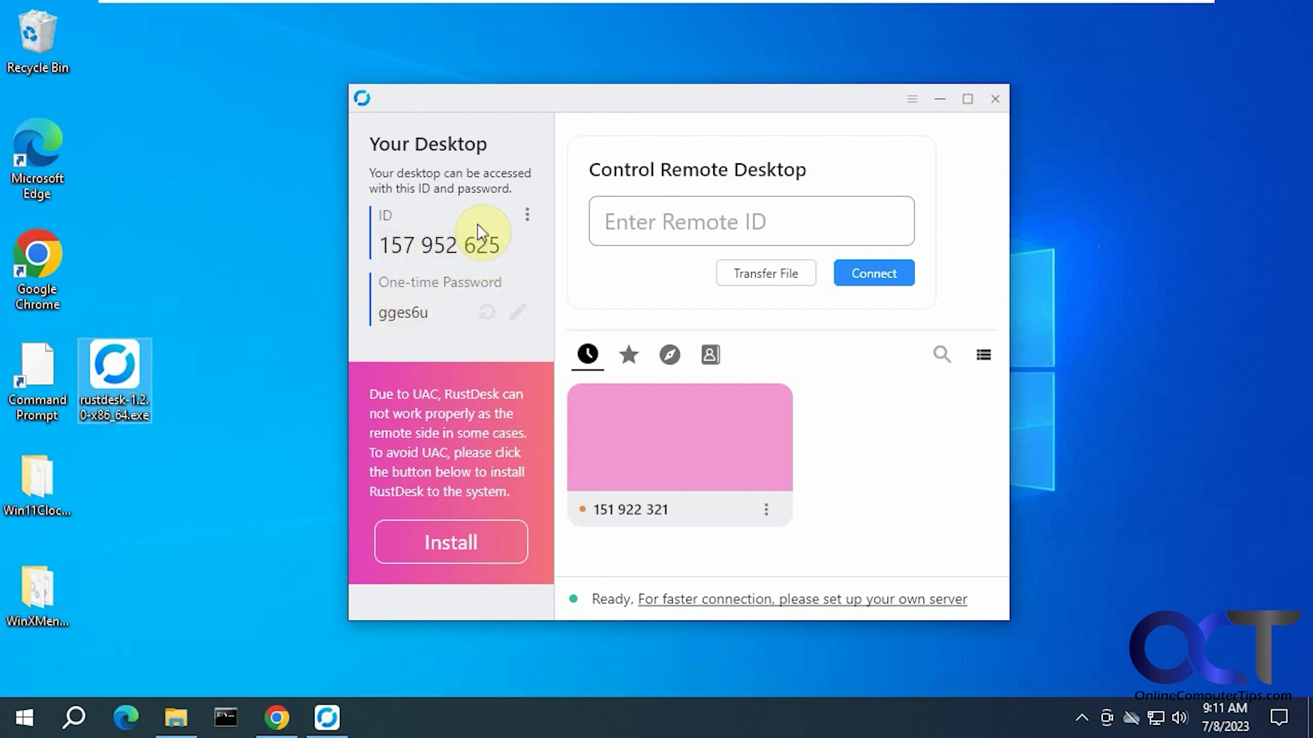
pyautogui.moveTo(862, 8)
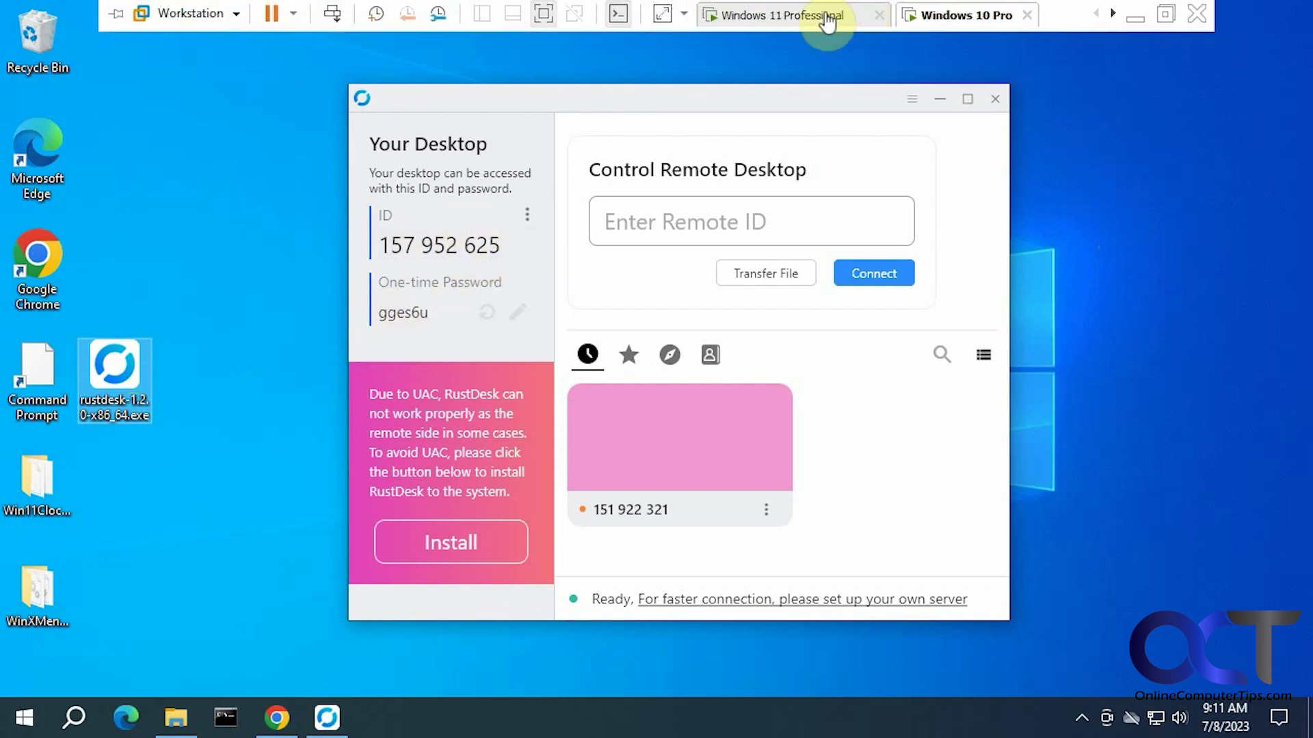
pyautogui.click(823, 15)
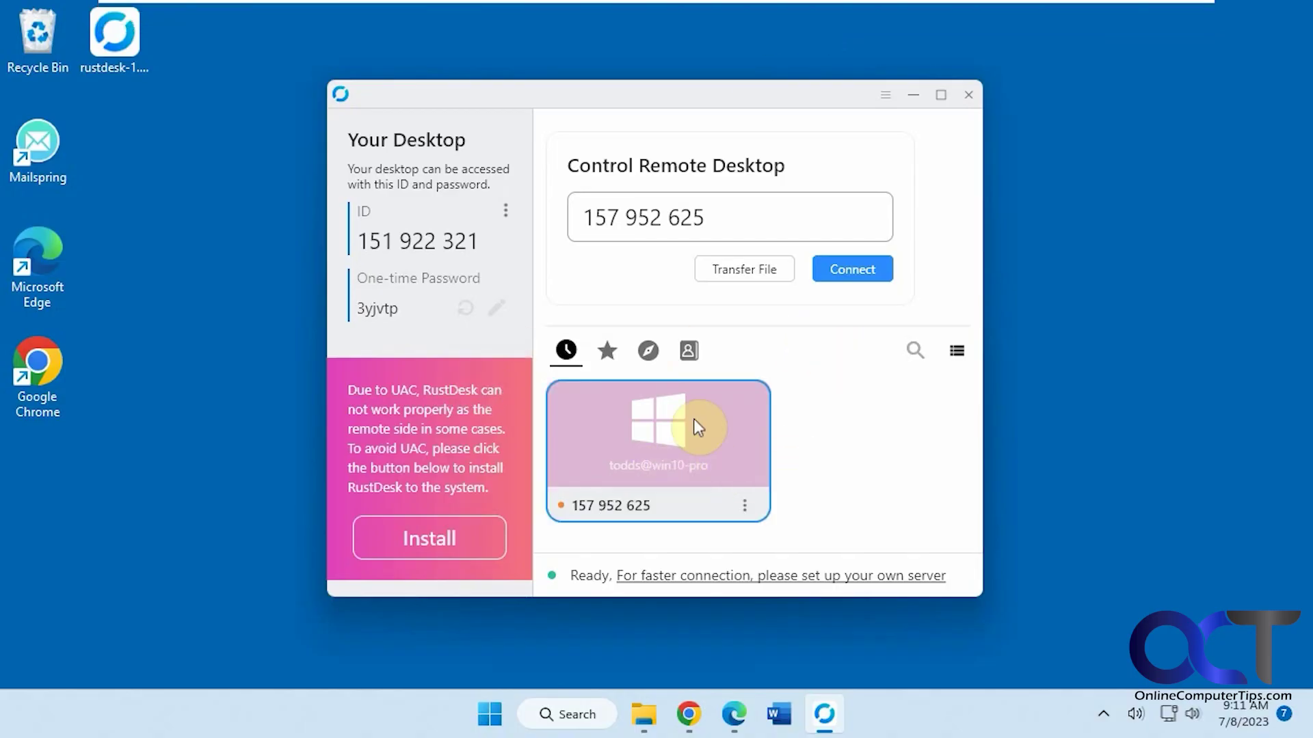
pyautogui.click(745, 507)
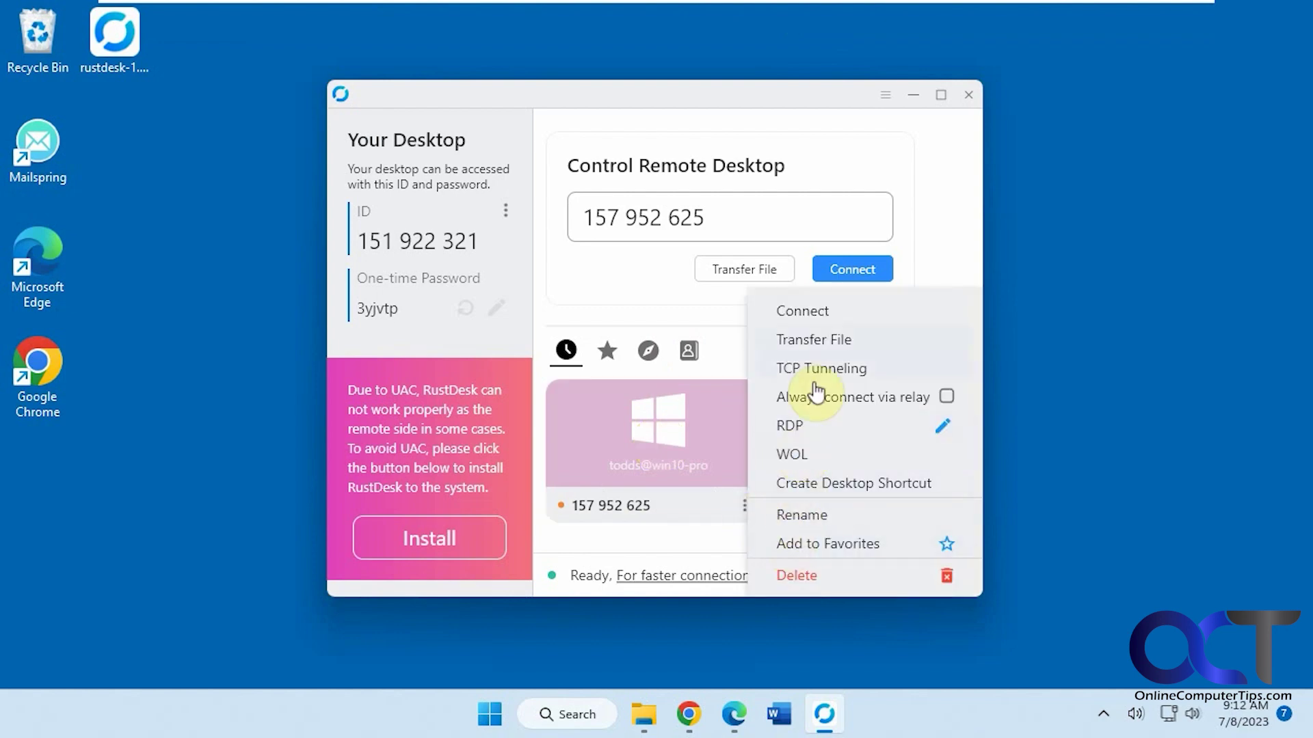
pyautogui.click(938, 247)
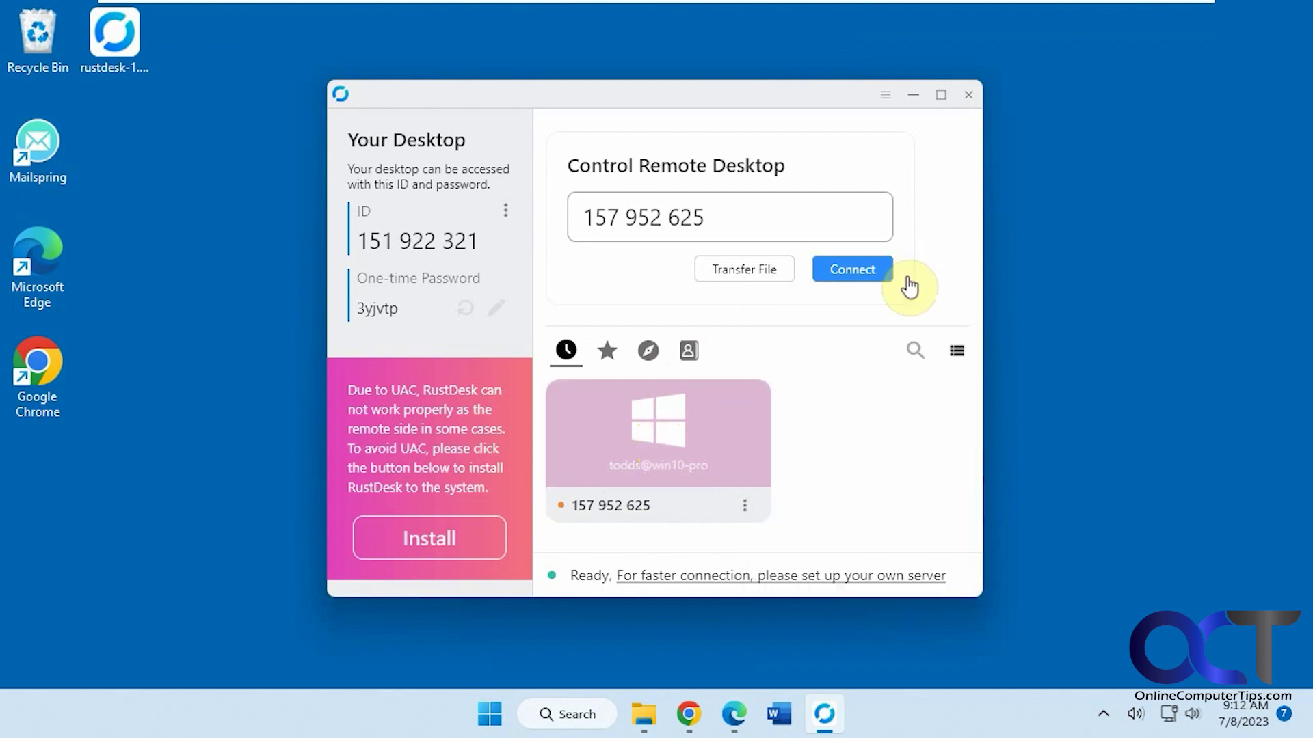
# Step: Connect to the remote computer, entering the one-time password copied from the Windows 10 Pro machine
pyautogui.click(858, 274)
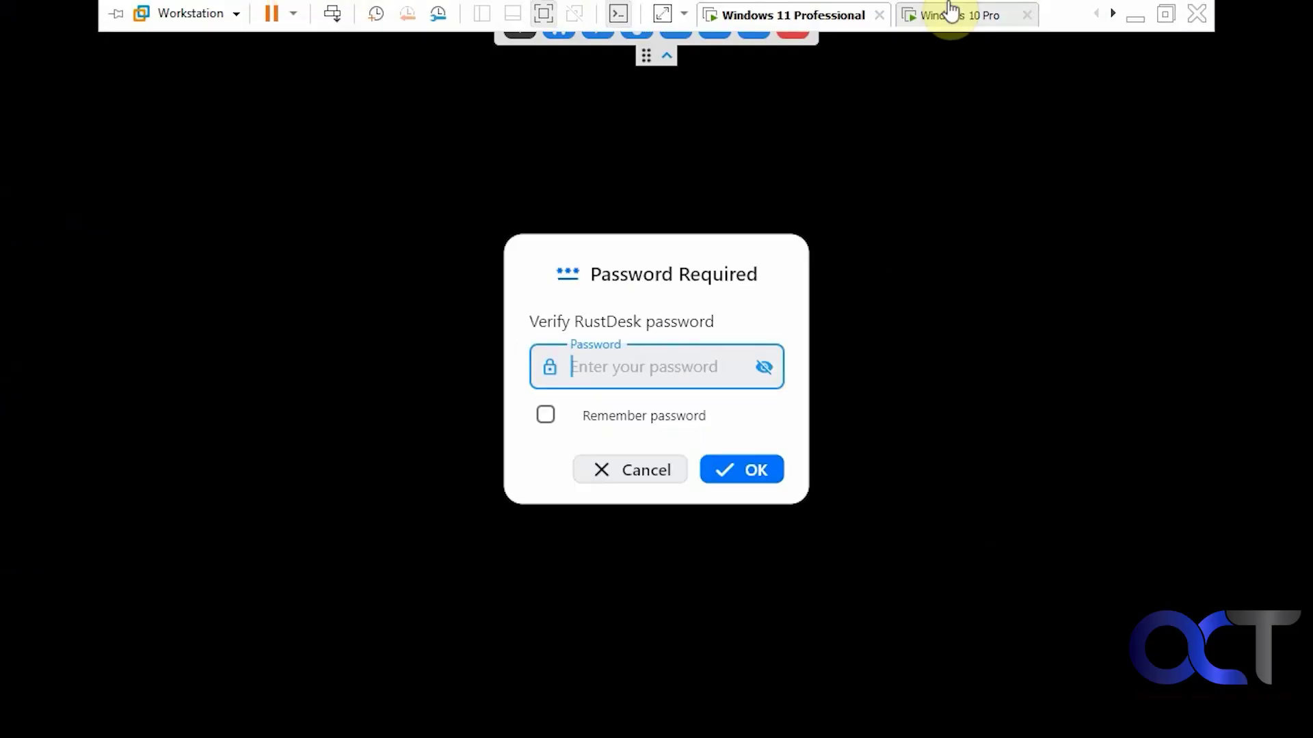
pyautogui.click(952, 14)
pyautogui.doubleClick(427, 321)
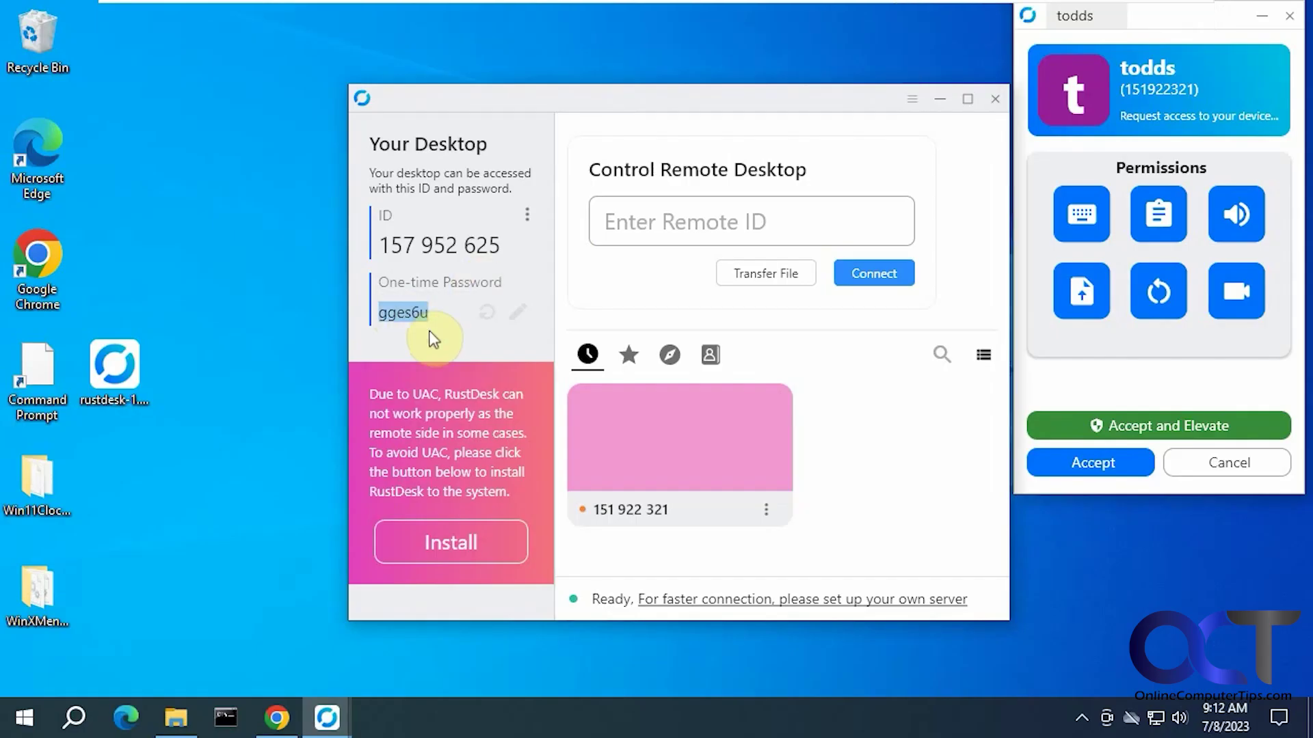
pyautogui.click(820, 15)
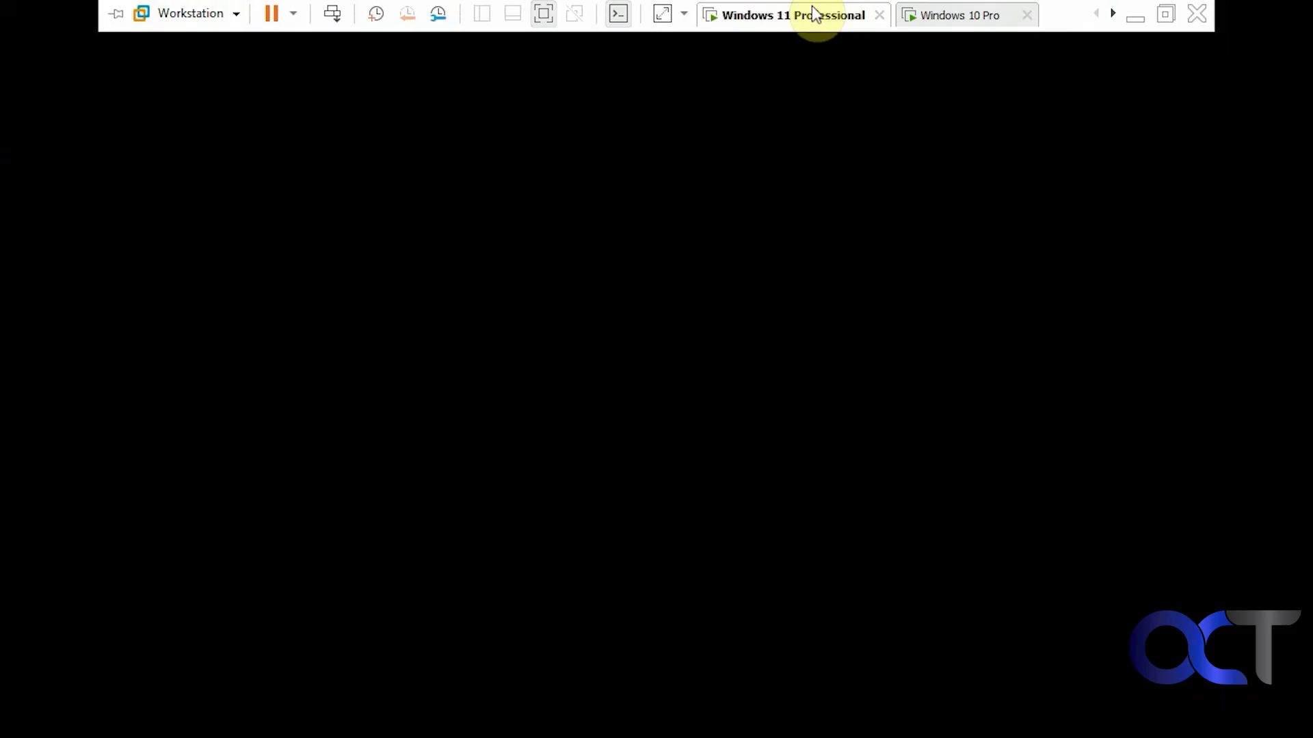
pyautogui.hotkey('ctrl', 'v')
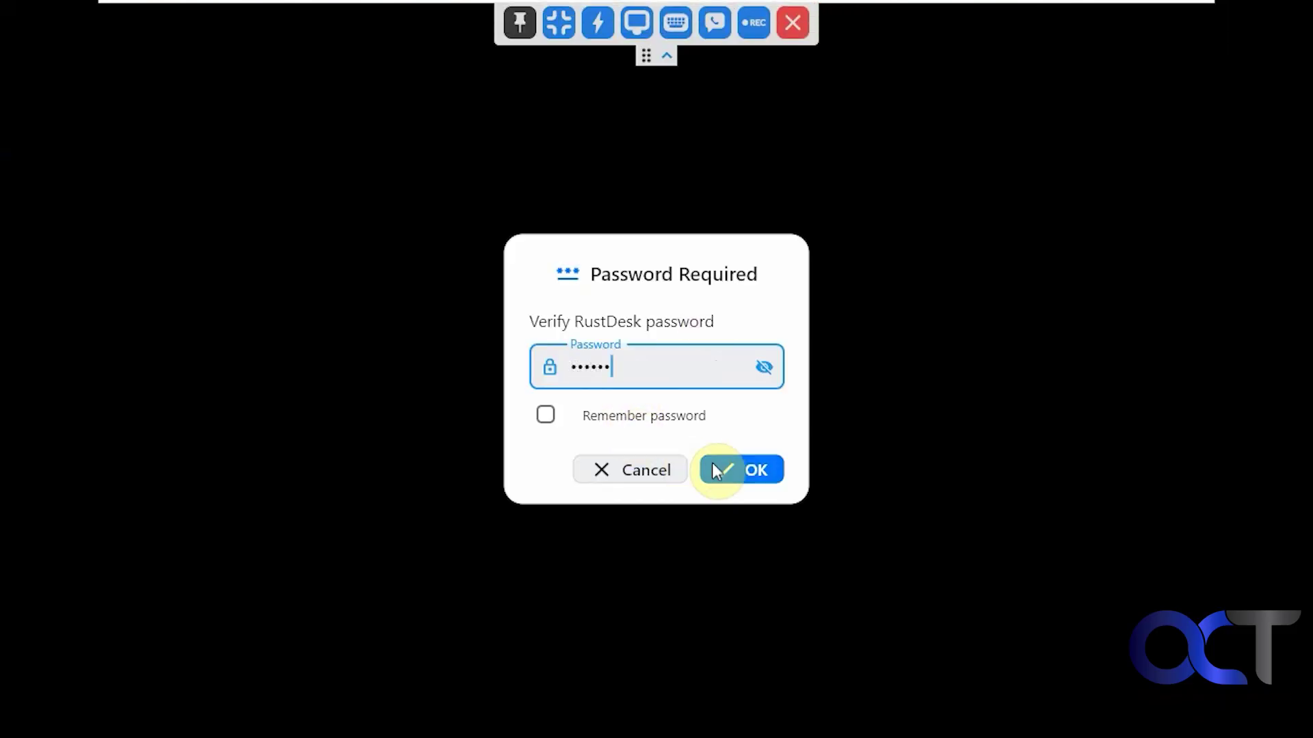
pyautogui.click(721, 469)
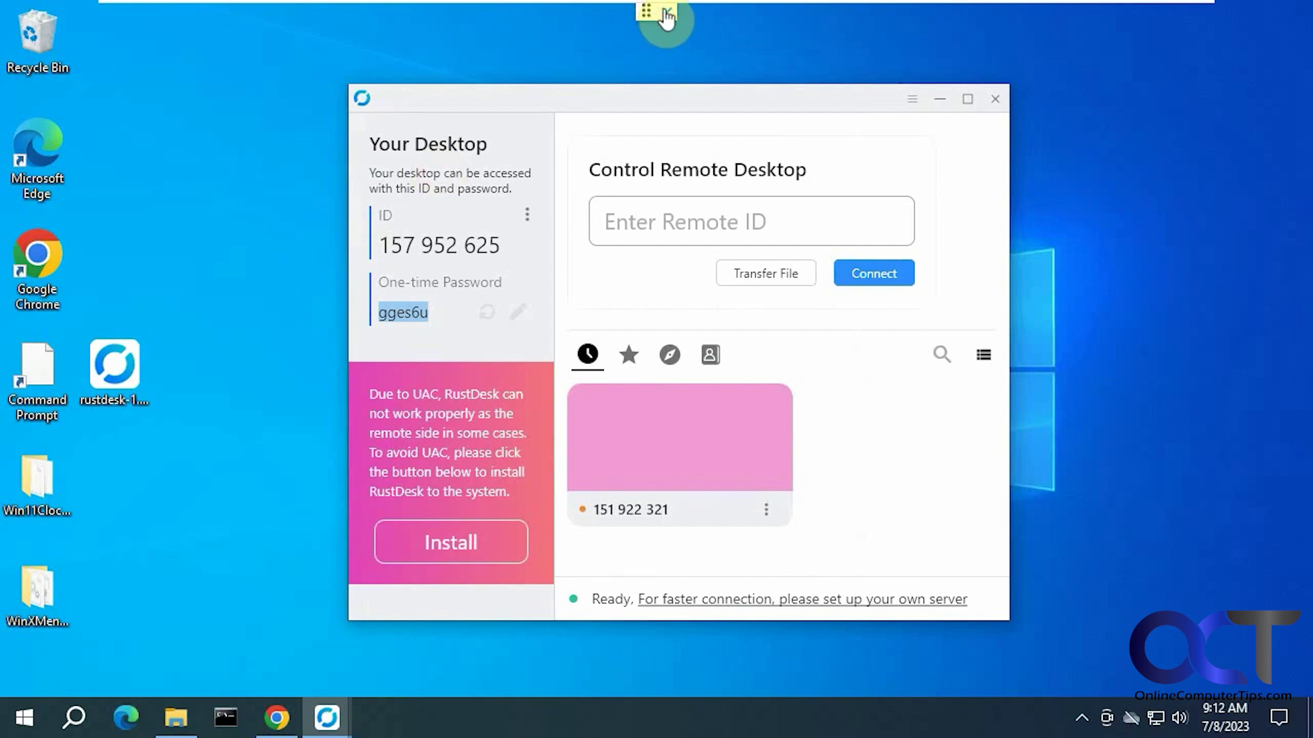
# Step: Expand the session toolbar and switch the remote session out of full screen and back
pyautogui.click(664, 11)
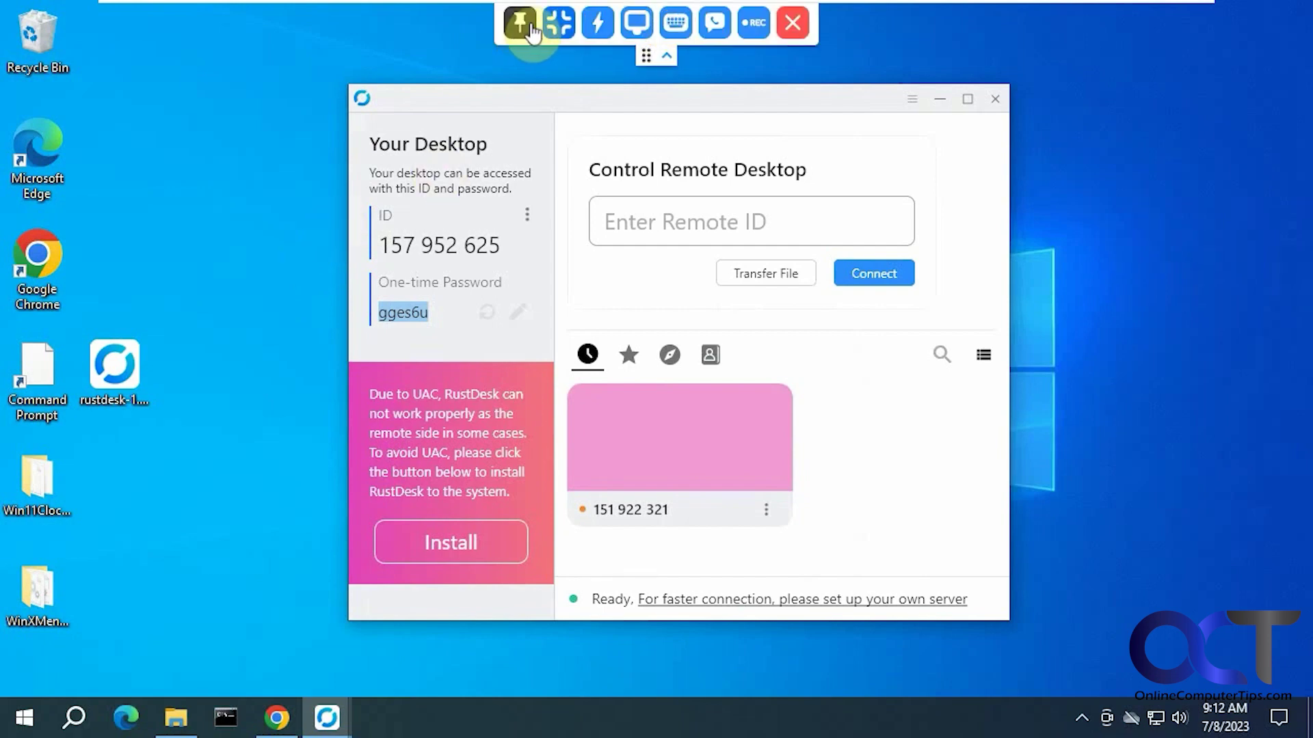
pyautogui.click(557, 28)
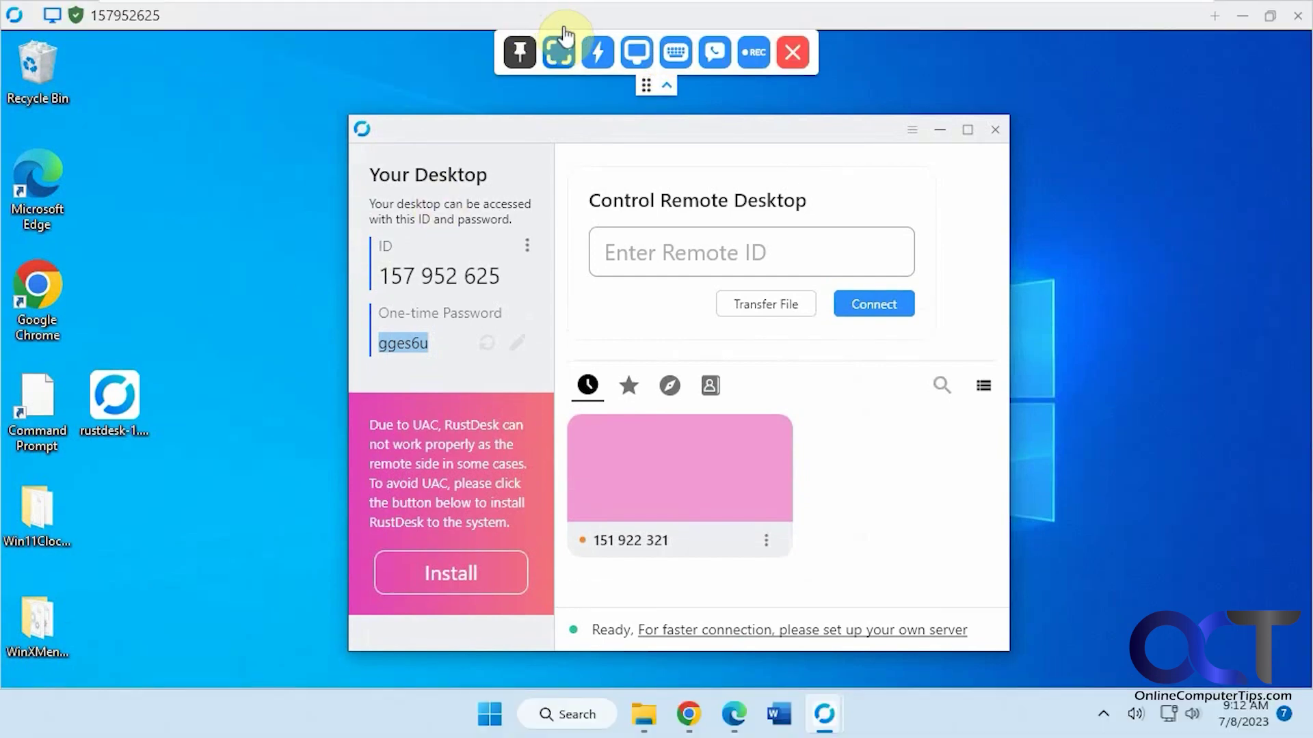
pyautogui.click(550, 52)
# Step: Examine the session's control actions, its display and image quality options, and its keyboard modes
pyautogui.click(596, 26)
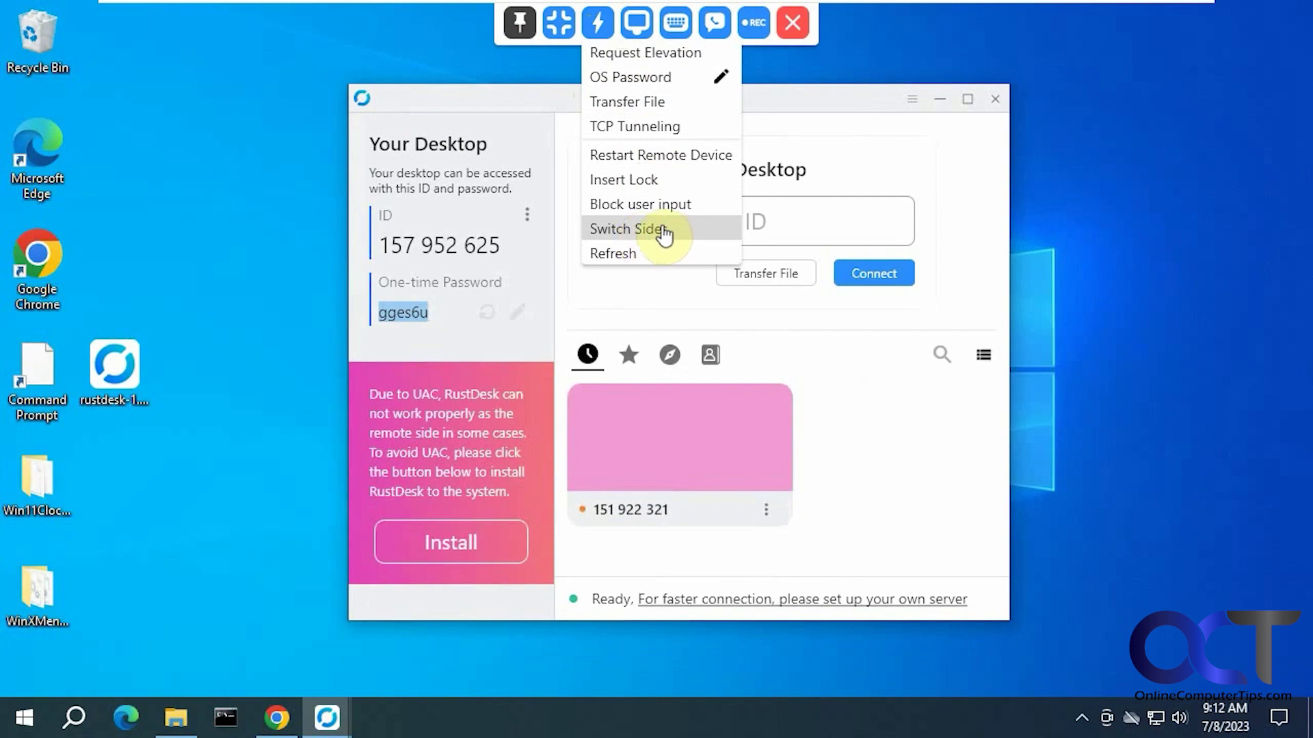
pyautogui.click(636, 22)
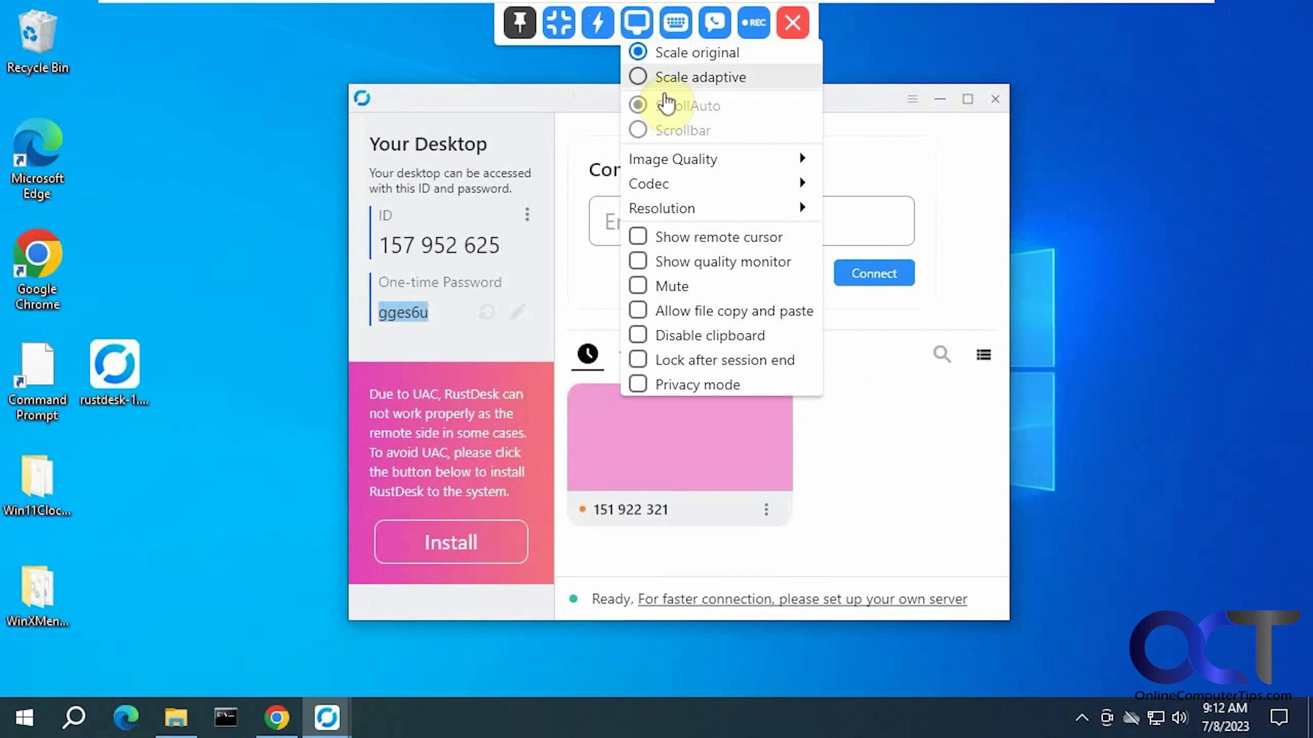
pyautogui.moveTo(693, 164)
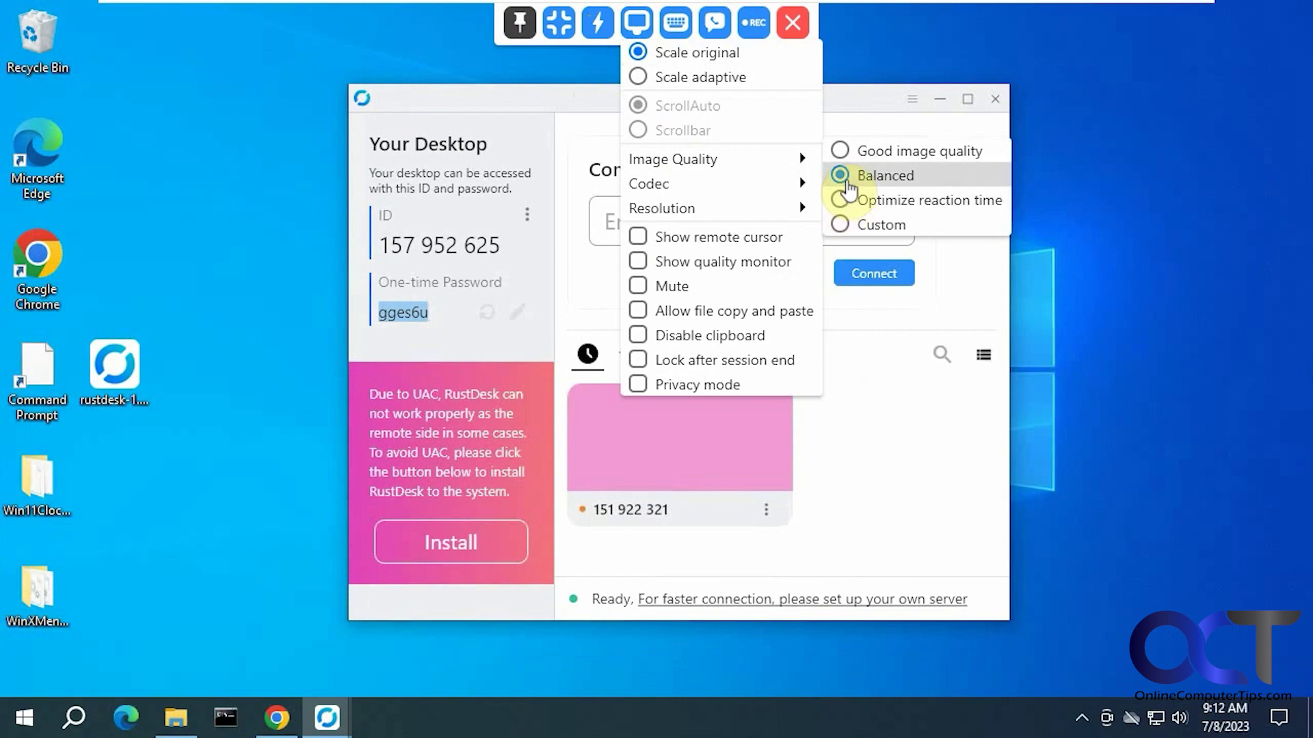
pyautogui.moveTo(717, 192)
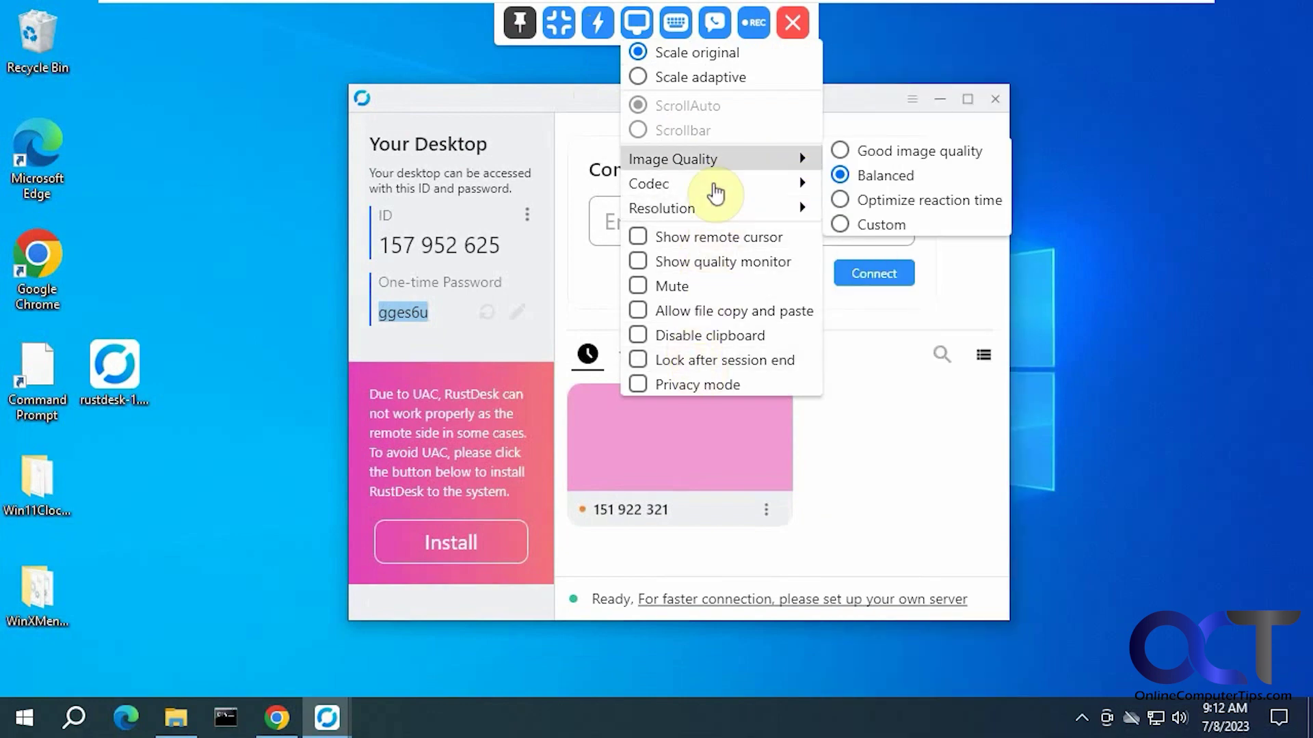
pyautogui.click(677, 25)
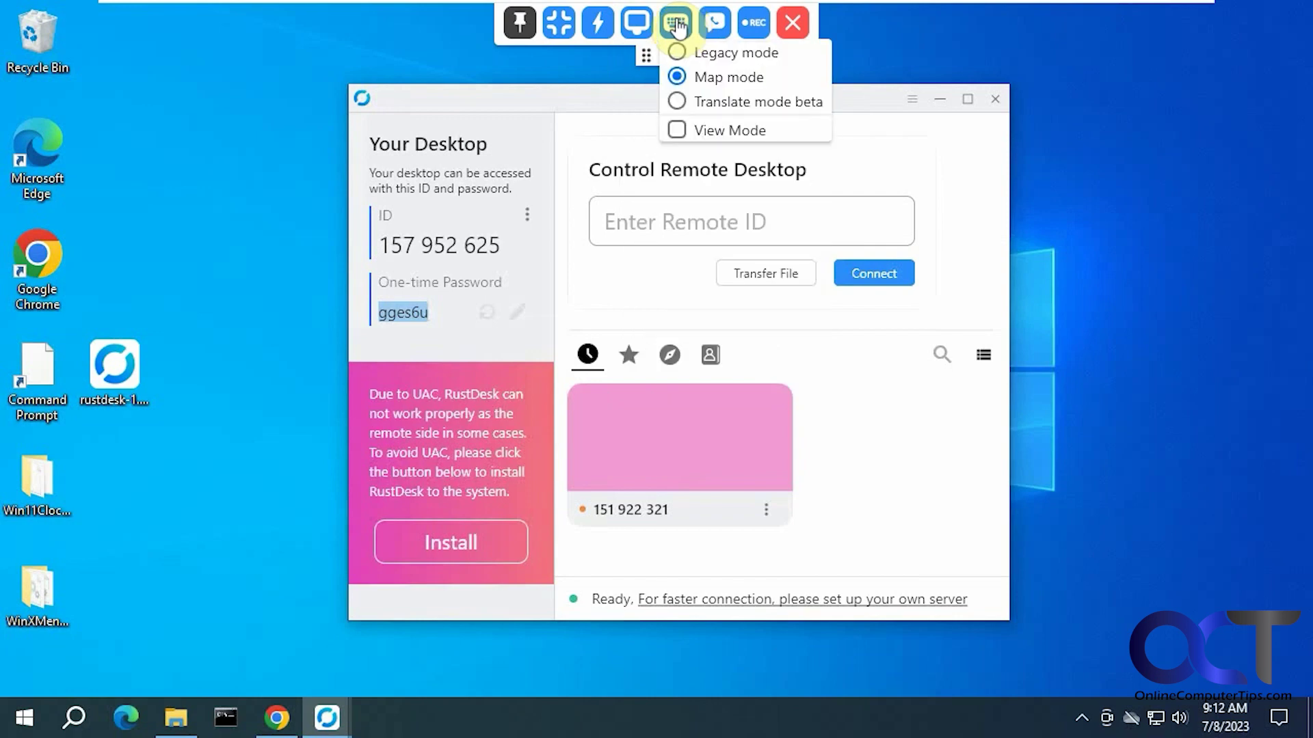
# Step: Send the text chat message "Hi" to the remote computer and minimize the remote side's connection window
pyautogui.click(715, 26)
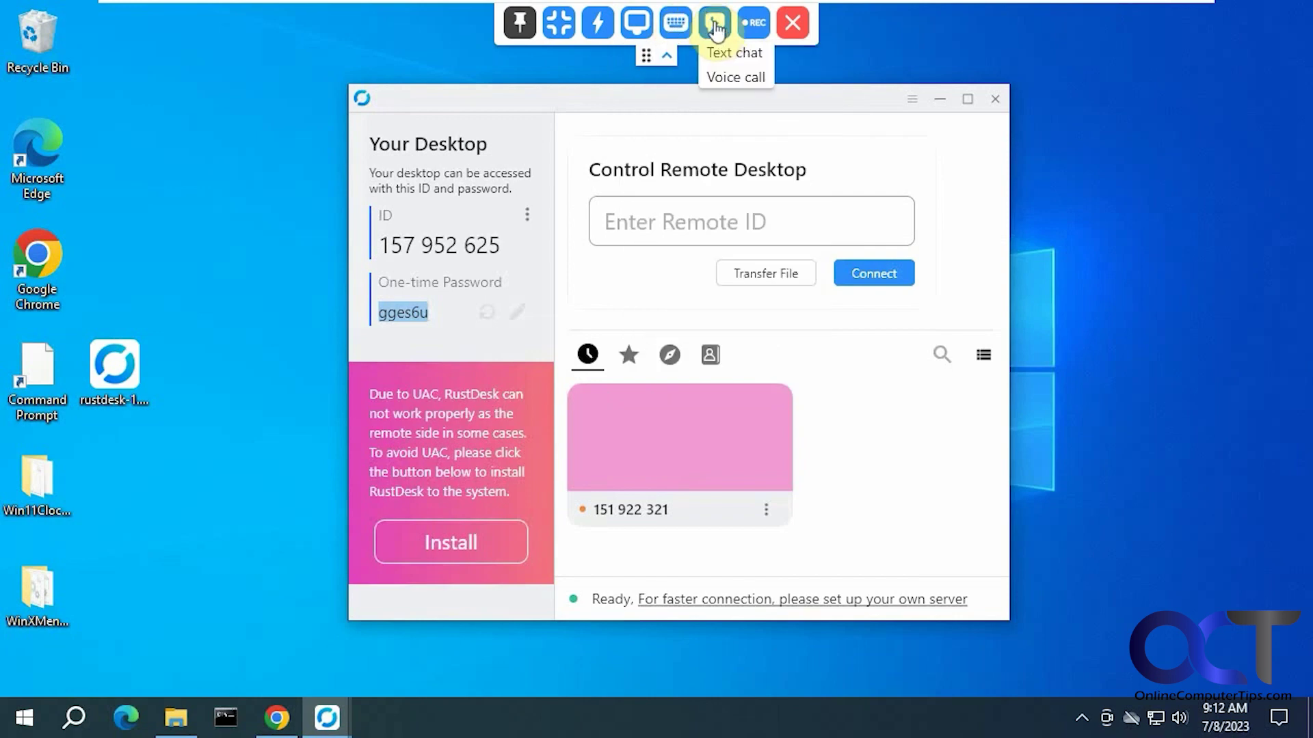
pyautogui.click(735, 54)
pyautogui.write('Hi')
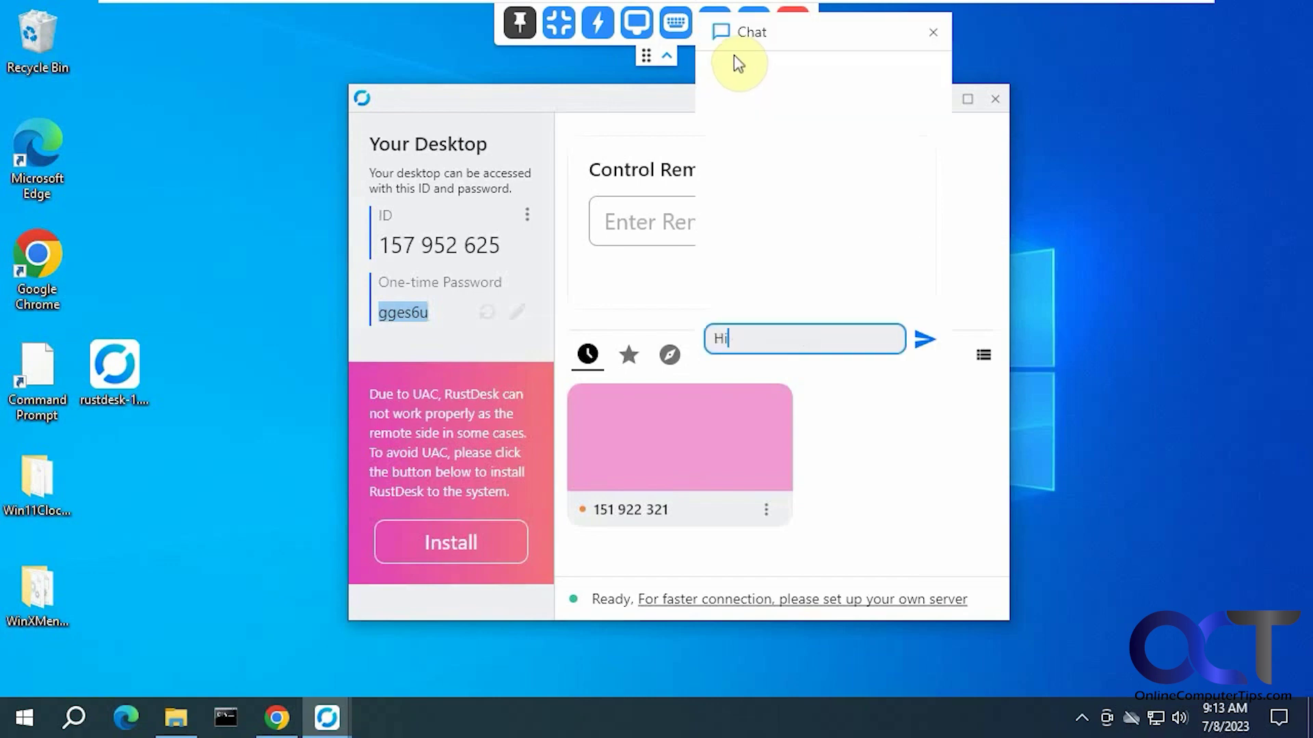
pyautogui.press('Return')
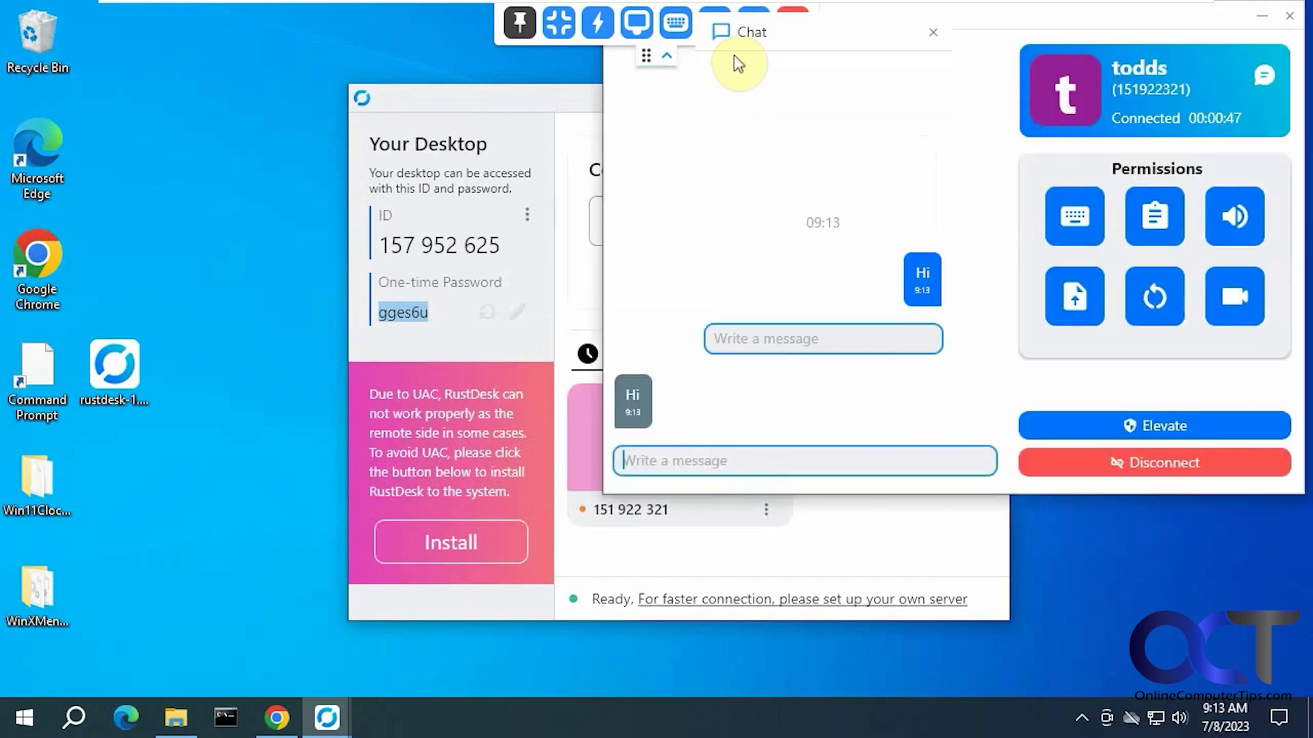
pyautogui.click(1261, 25)
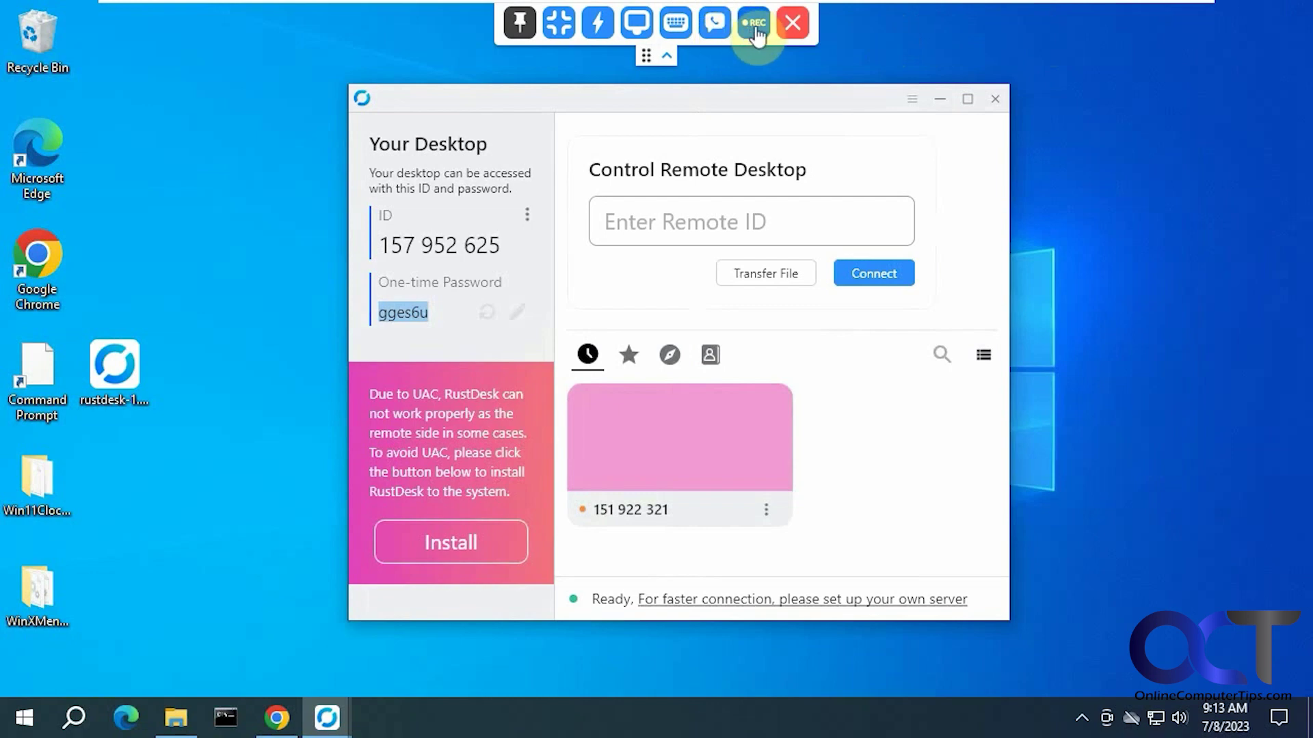
pyautogui.click(792, 30)
pyautogui.click(883, 148)
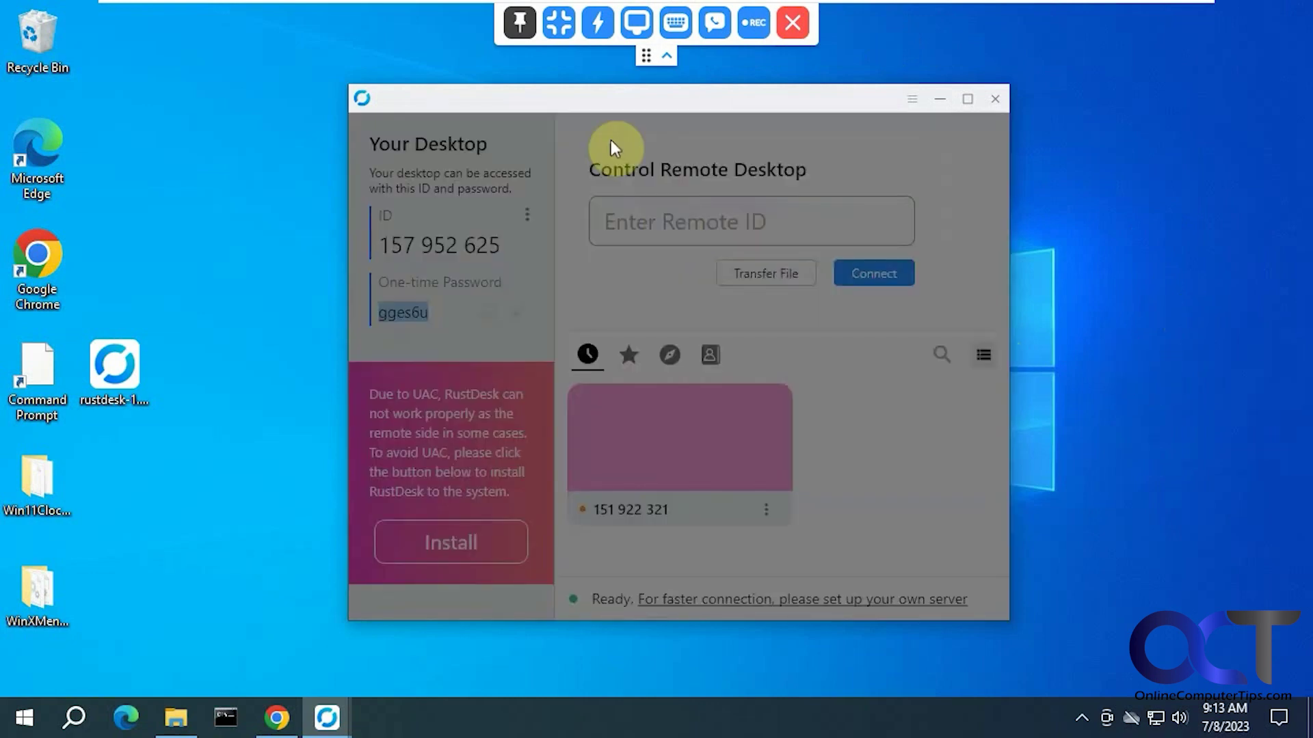
# Step: Open a file transfer session with the remote computer, verifying it with the one-time password
pyautogui.click(597, 23)
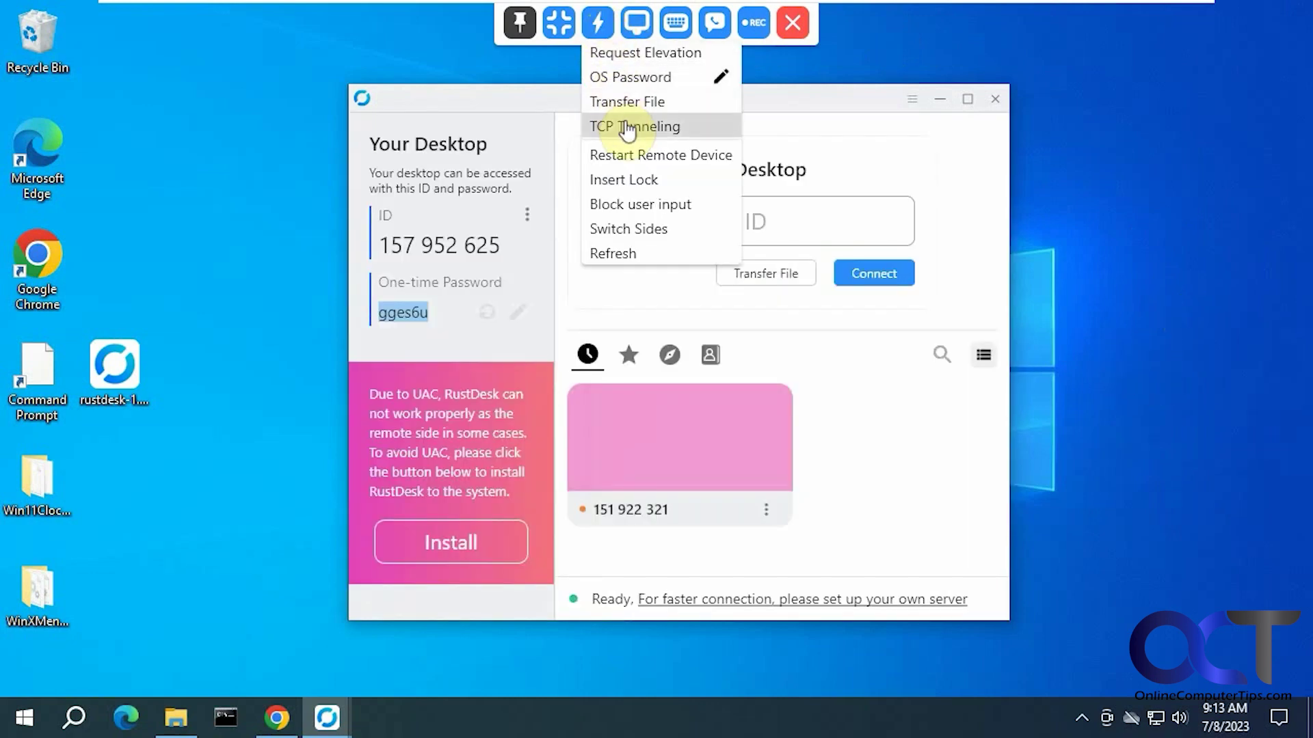
pyautogui.click(624, 104)
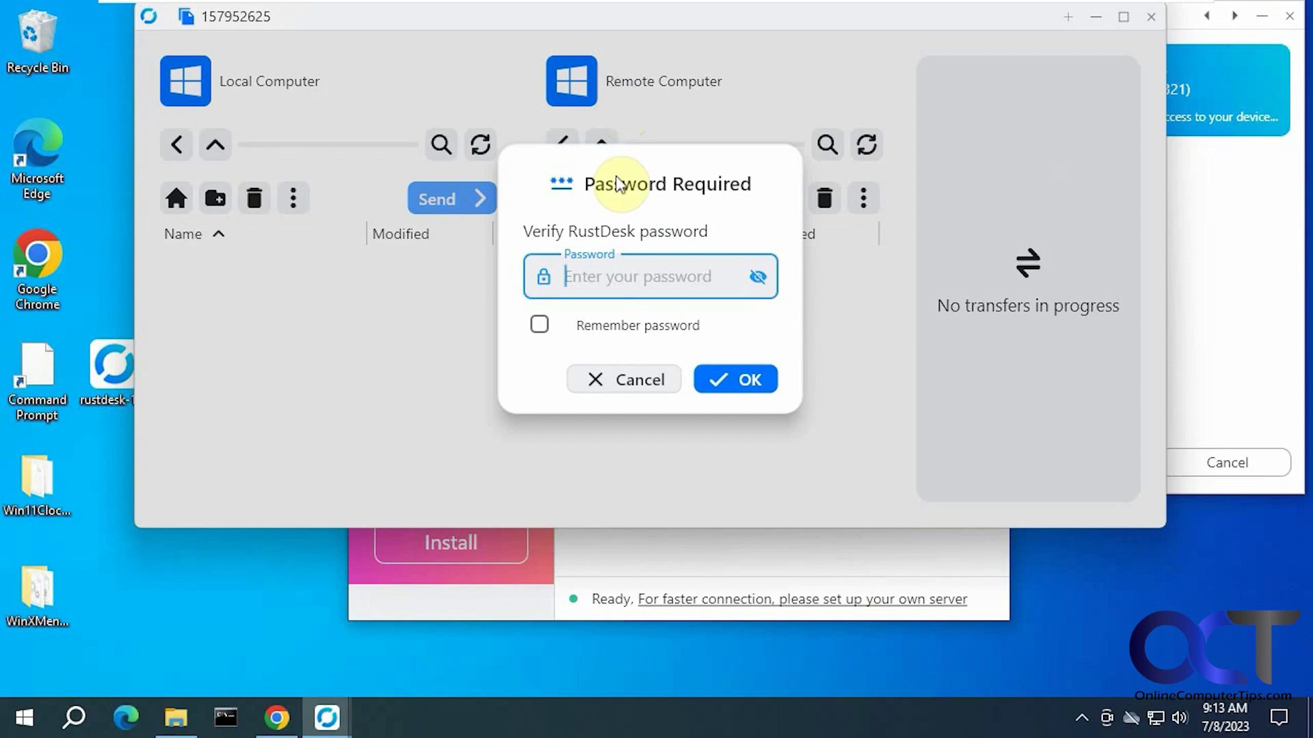
pyautogui.click(727, 381)
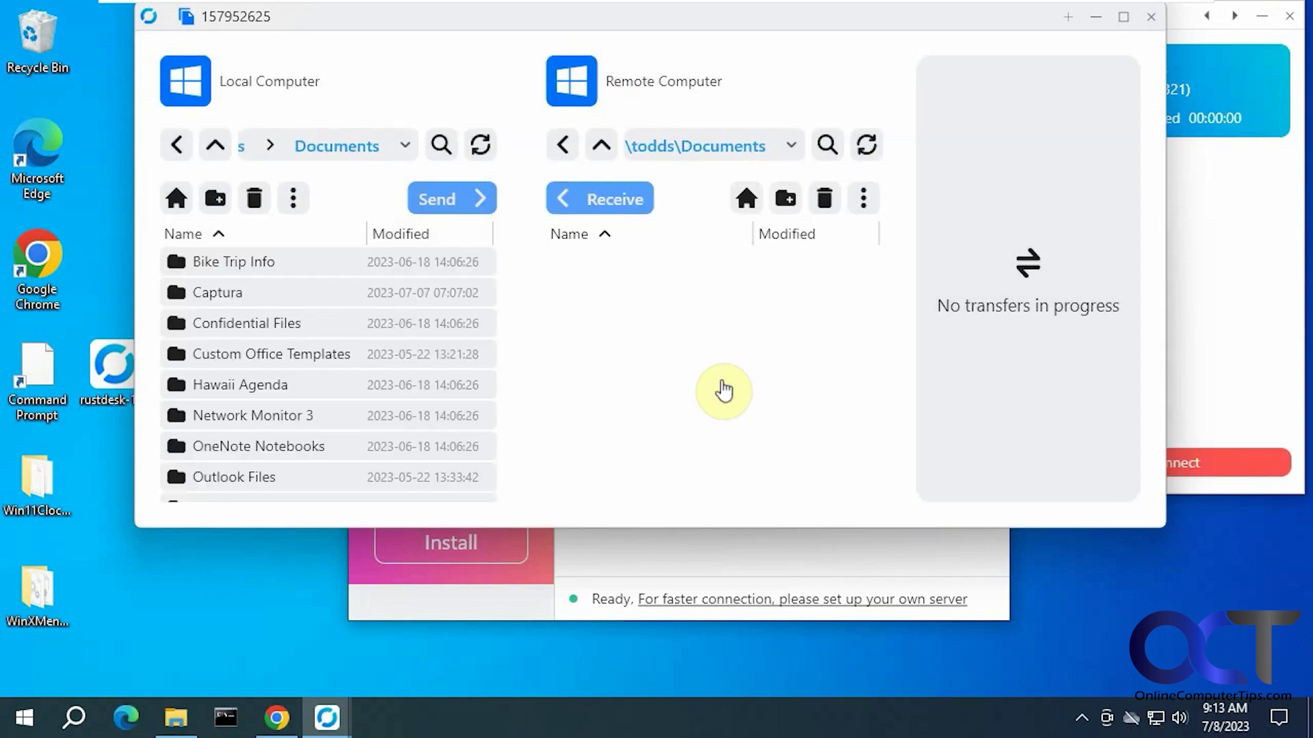
# Step: Enlarge the file transfer window and send Agenda.docx from the local Documents folder to the remote Documents folder
pyautogui.moveTo(747, 527); pyautogui.dragTo(770, 648)
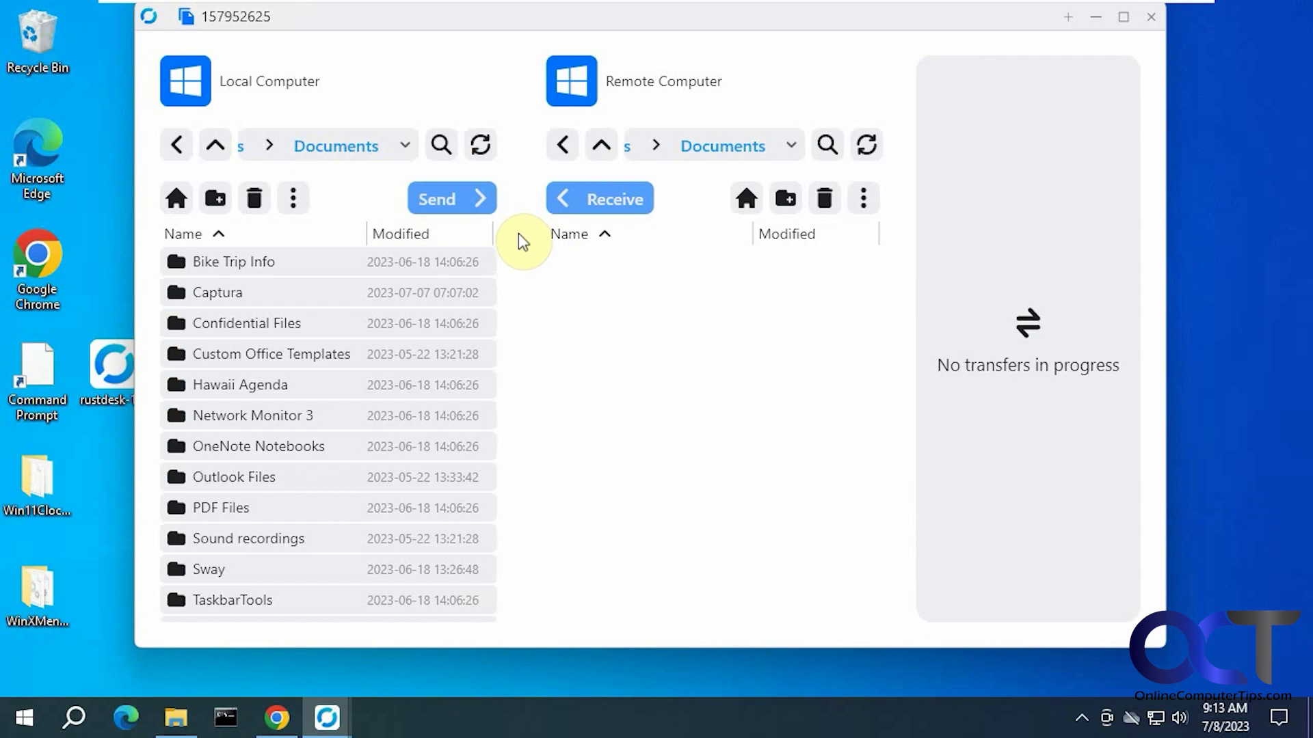
pyautogui.scroll(-3, 348, 321)
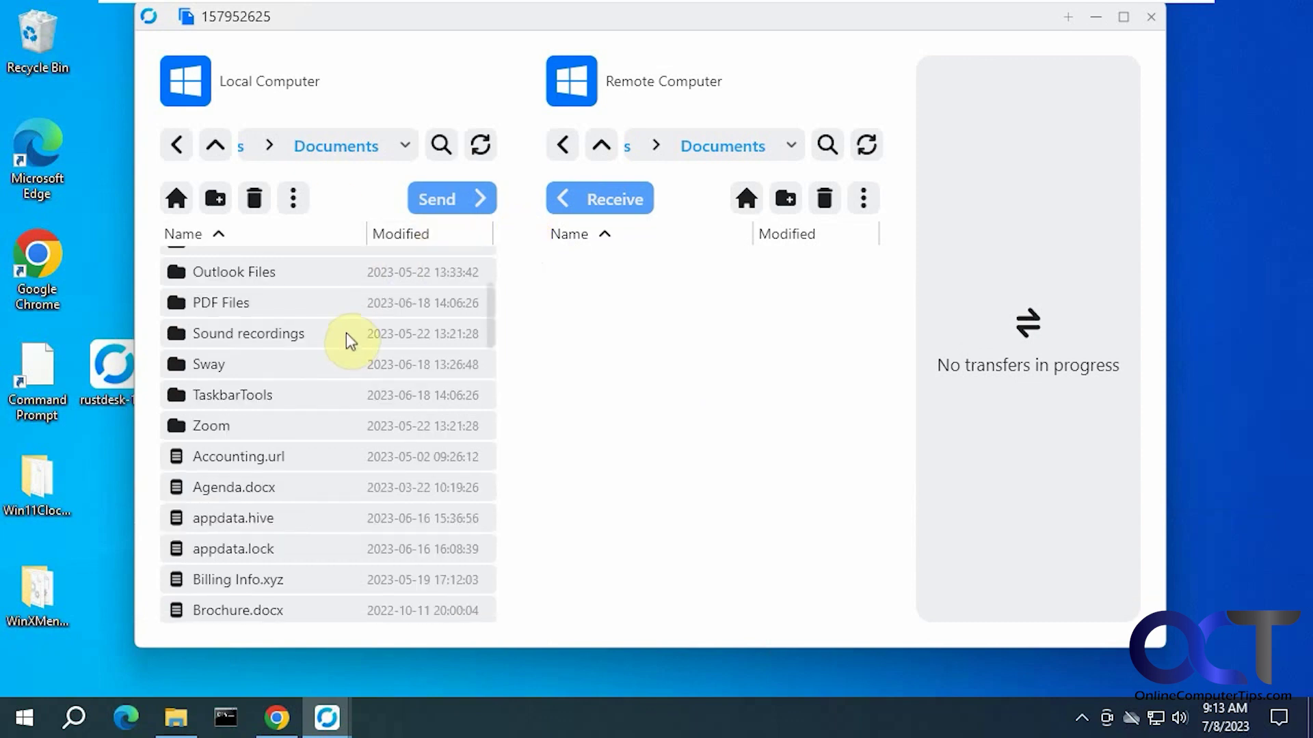
pyautogui.click(231, 489)
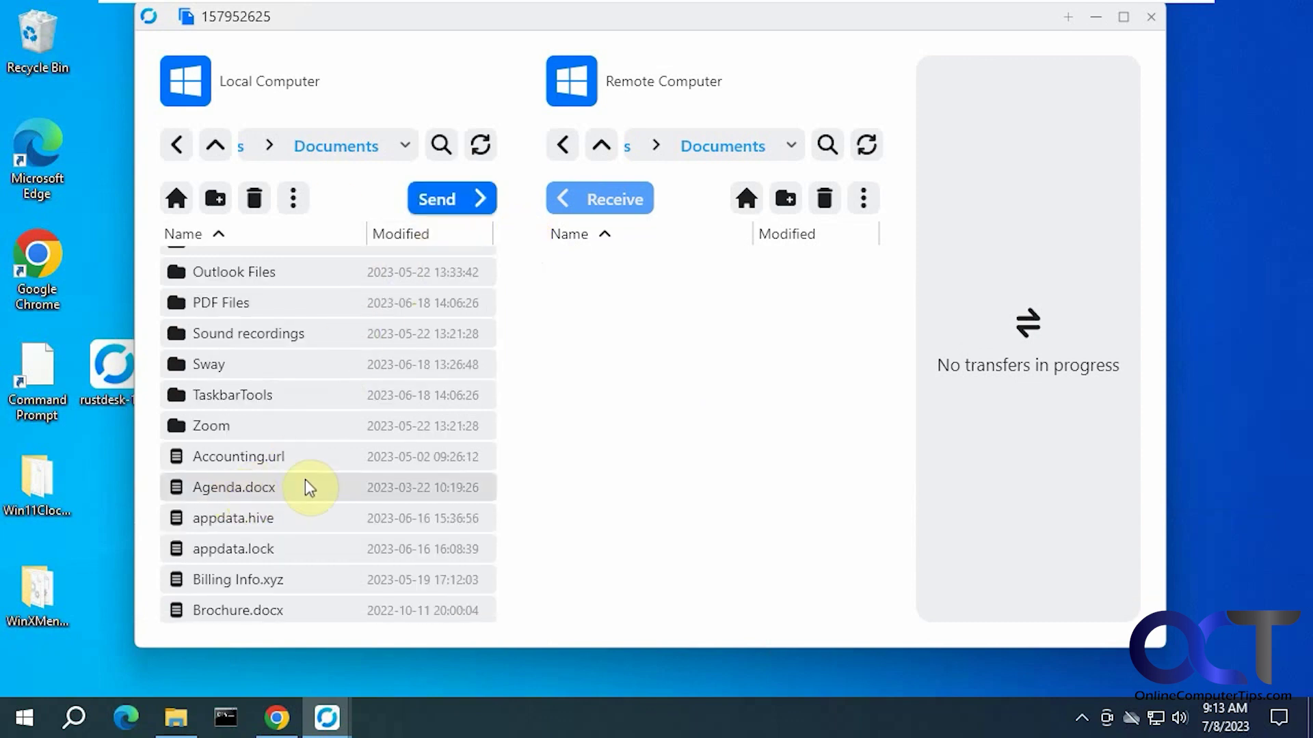
pyautogui.click(453, 201)
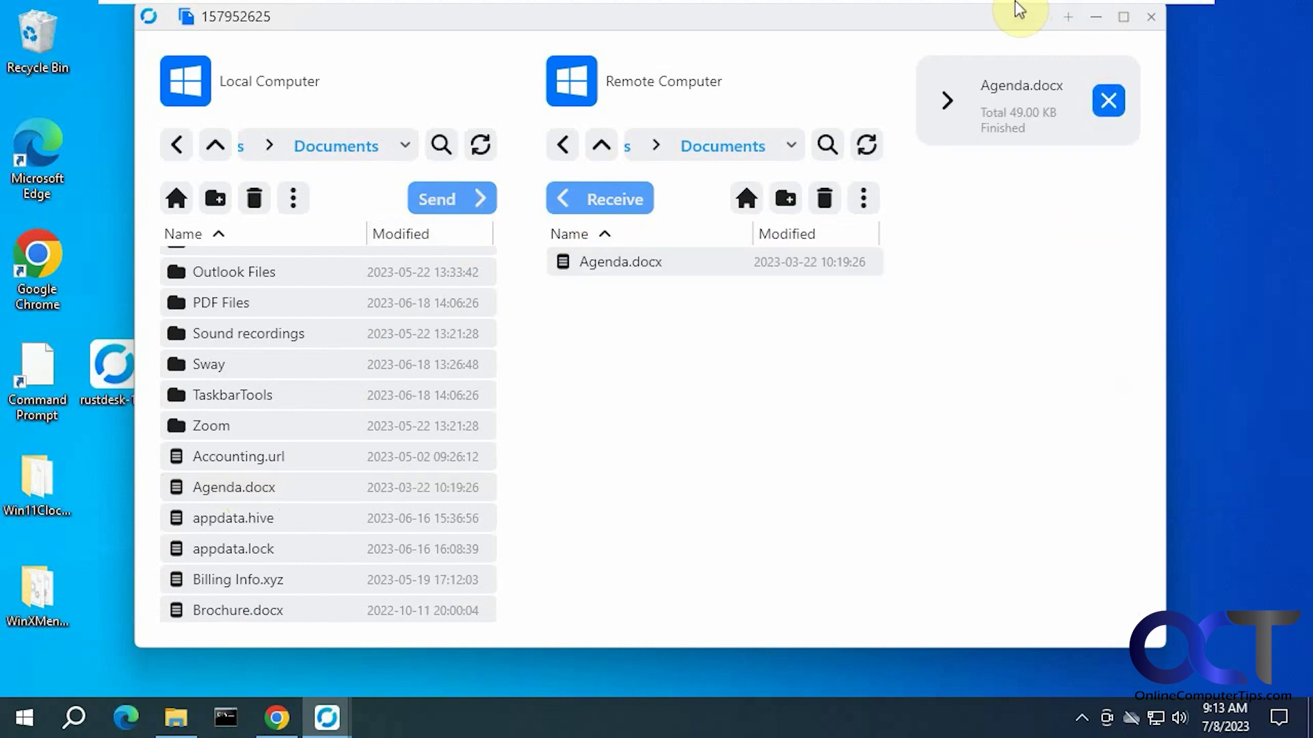
# Step: Check the Documents folder on the Windows 10 Pro machine for Agenda.docx, and return to Windows 11 Professional
pyautogui.click(971, 14)
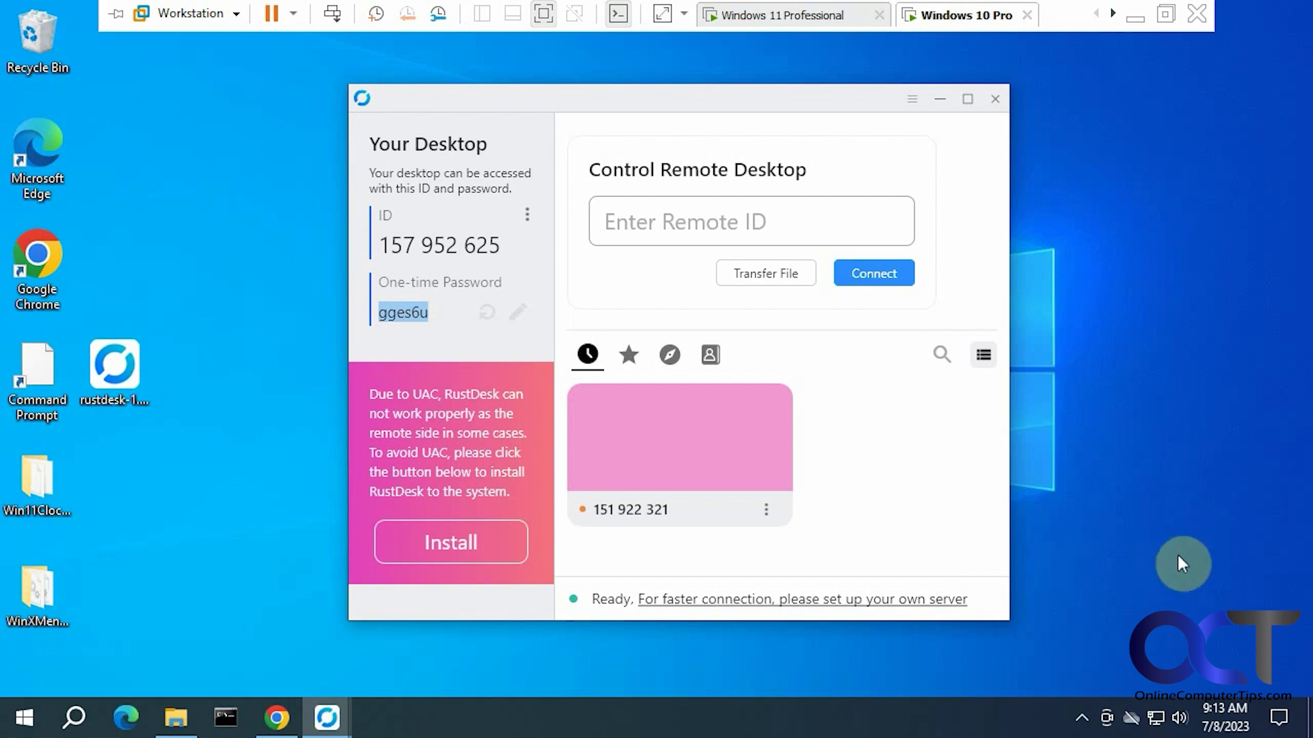
pyautogui.click(176, 716)
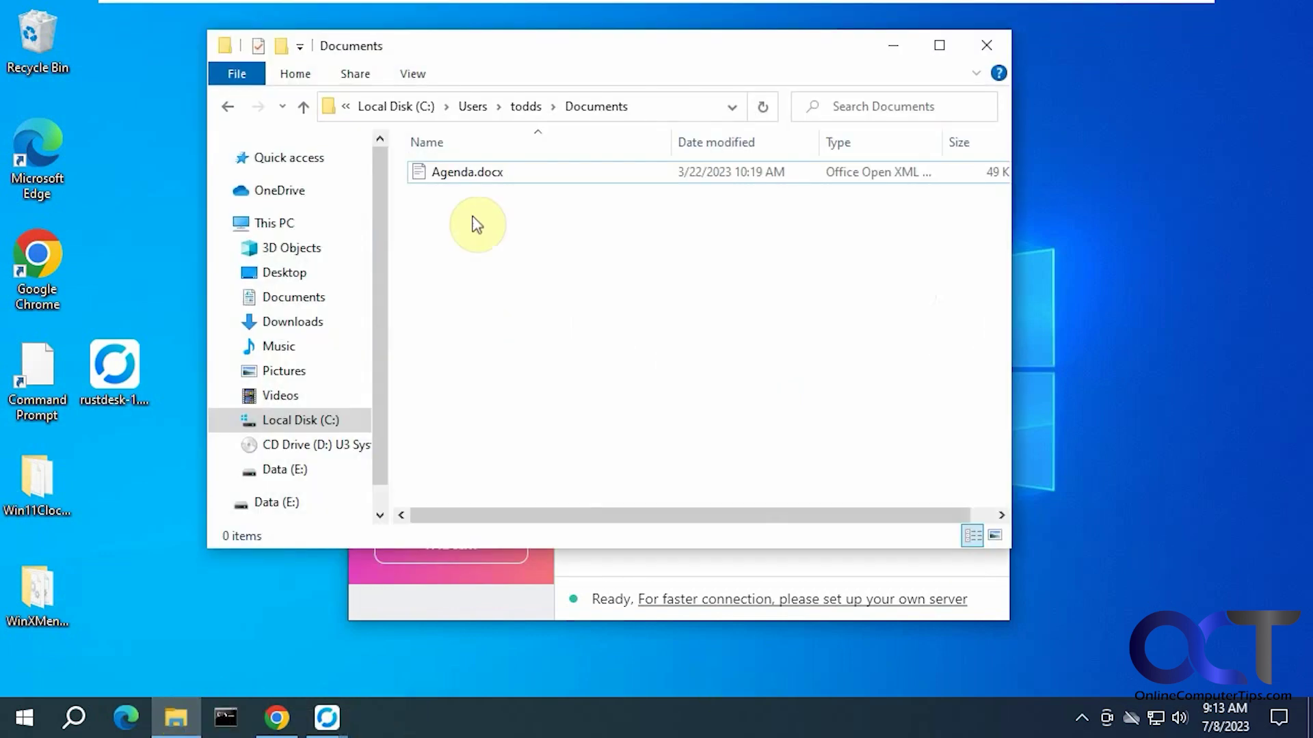
pyautogui.click(893, 46)
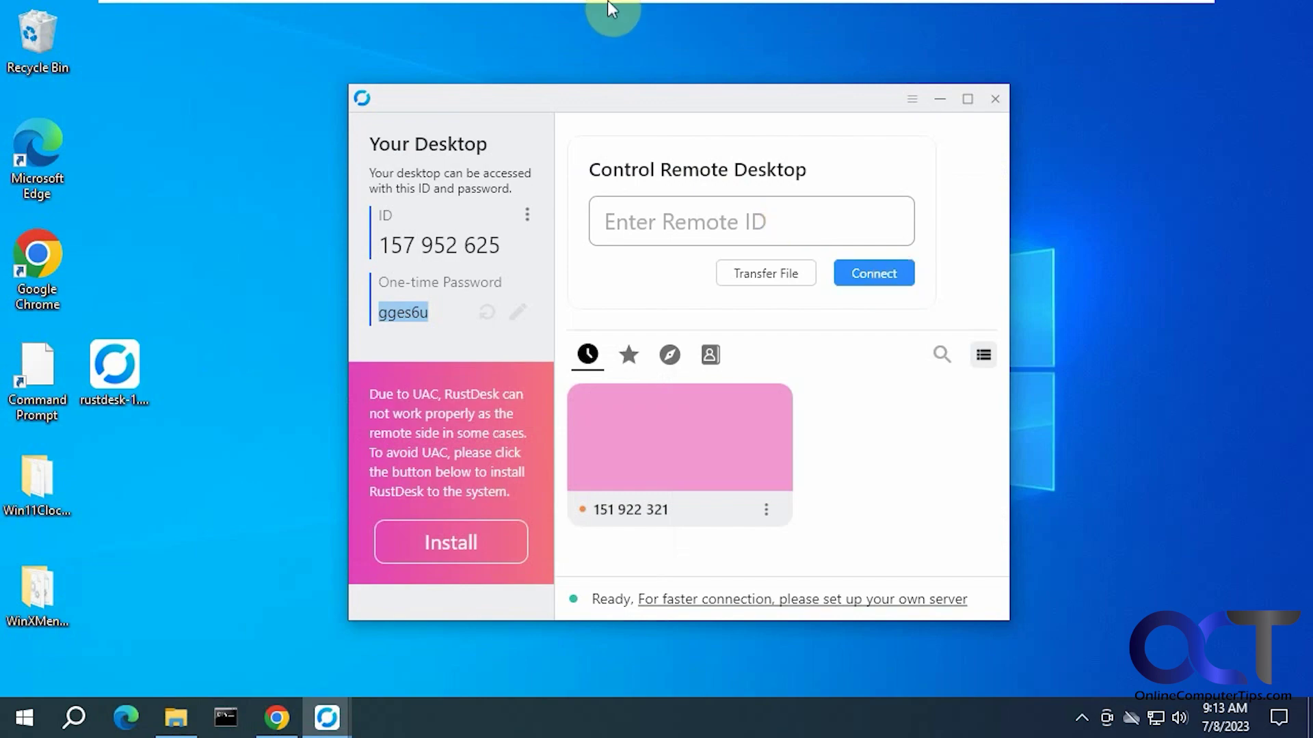
pyautogui.moveTo(906, 20)
pyautogui.click(820, 17)
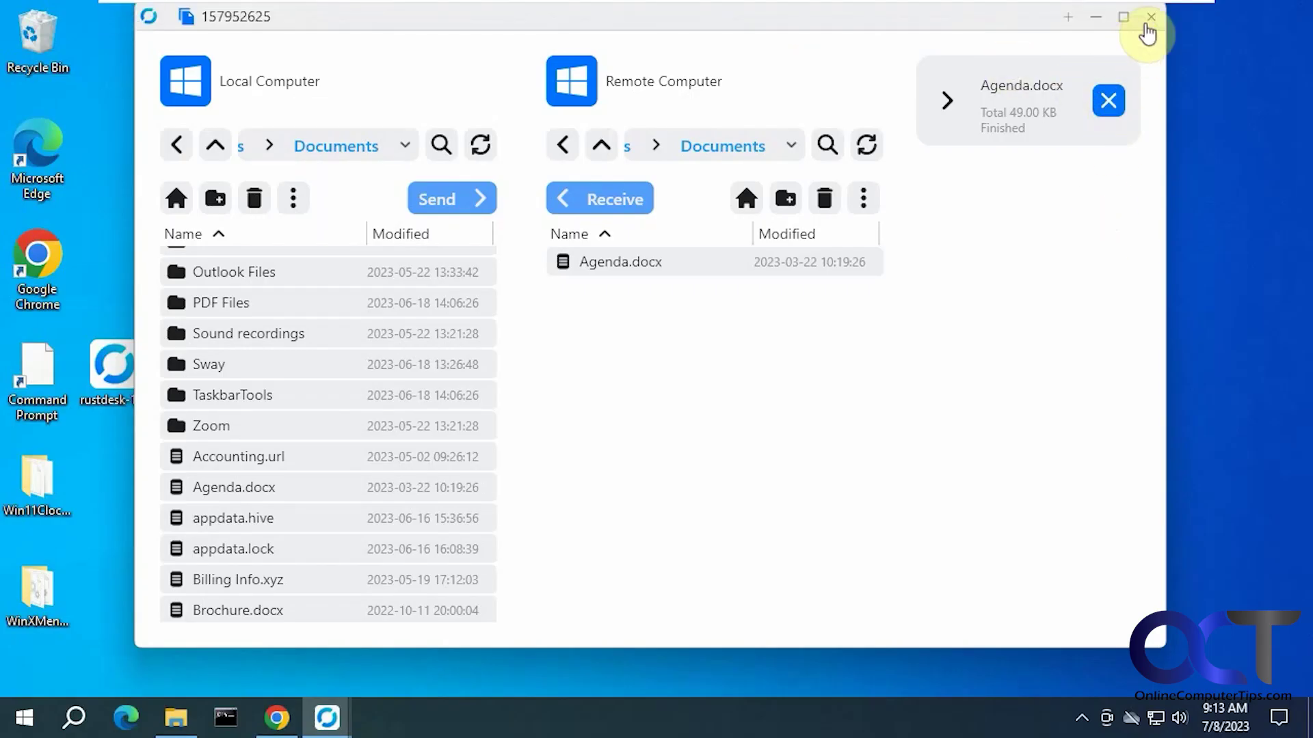
# Step: Close the file transfer window and end the remote desktop connection, confirming the closure
pyautogui.click(1150, 18)
pyautogui.click(792, 22)
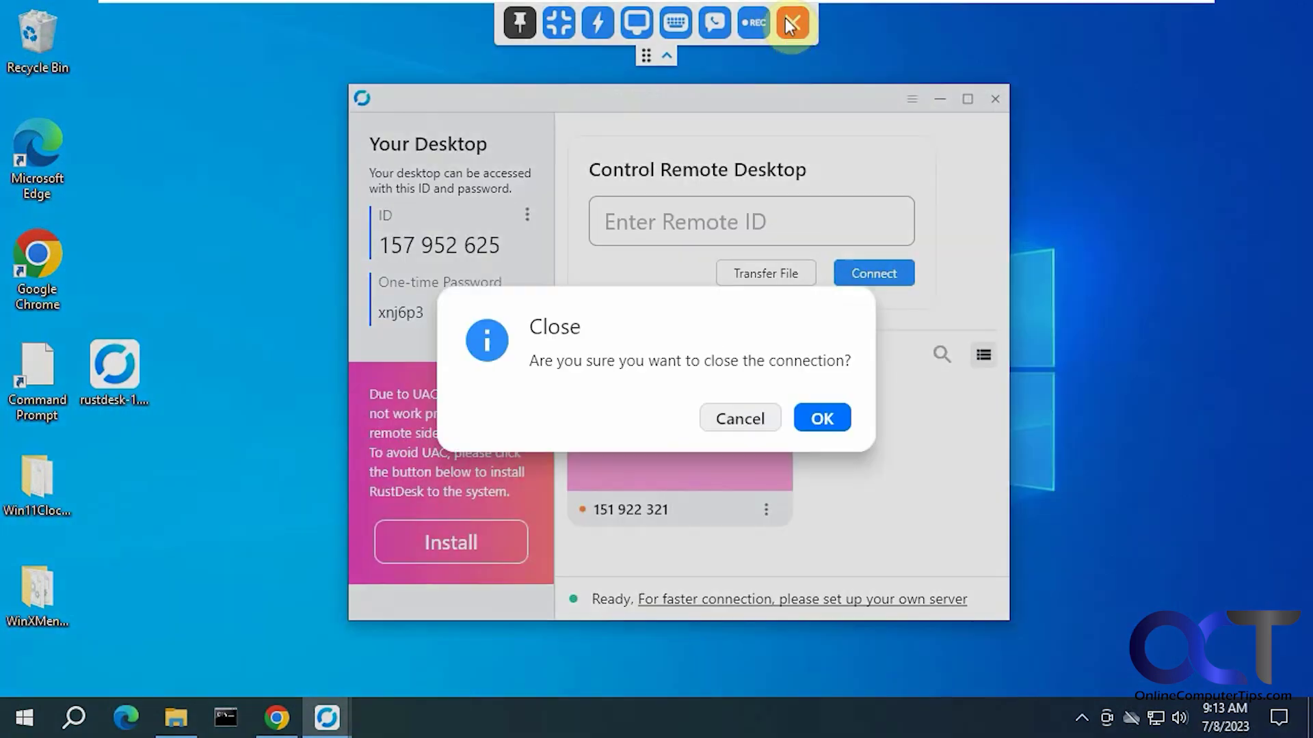
pyautogui.click(822, 417)
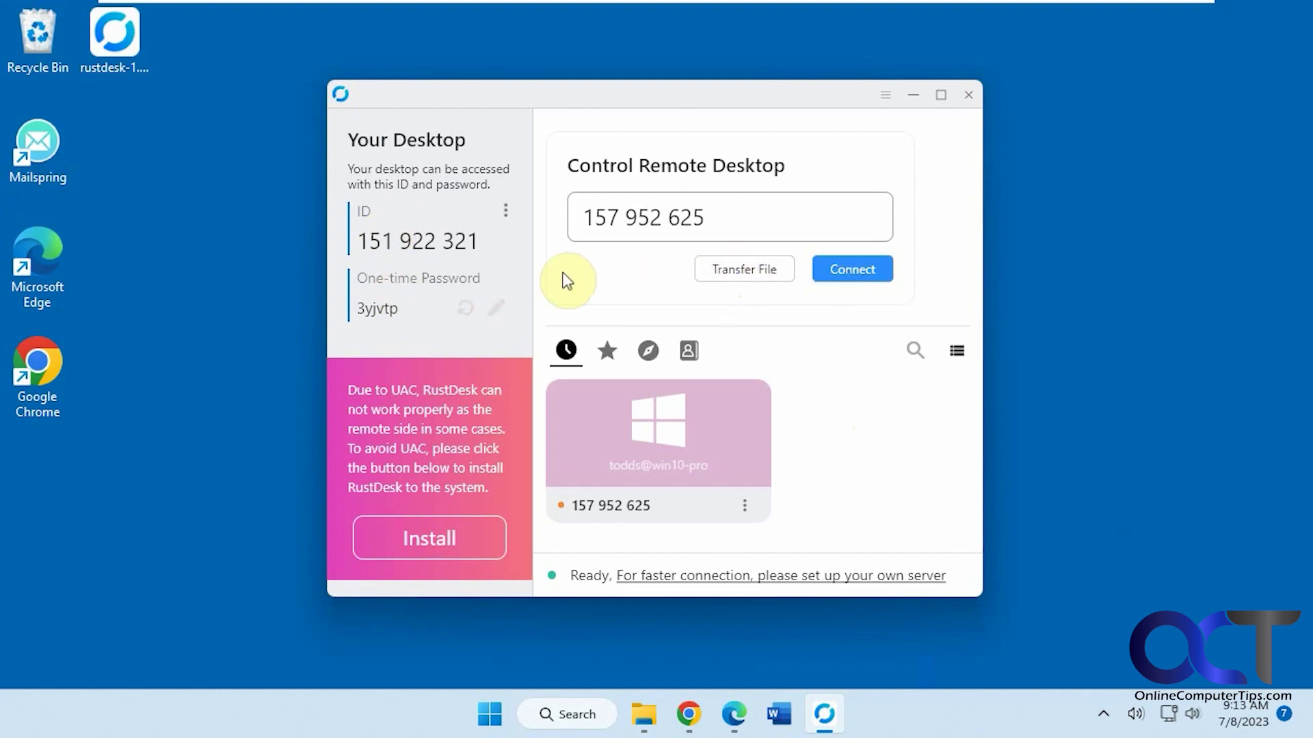
# Step: Request a direct file transfer session with the remote computer and copy the new one-time password on the Windows 10 Pro machine
pyautogui.click(752, 272)
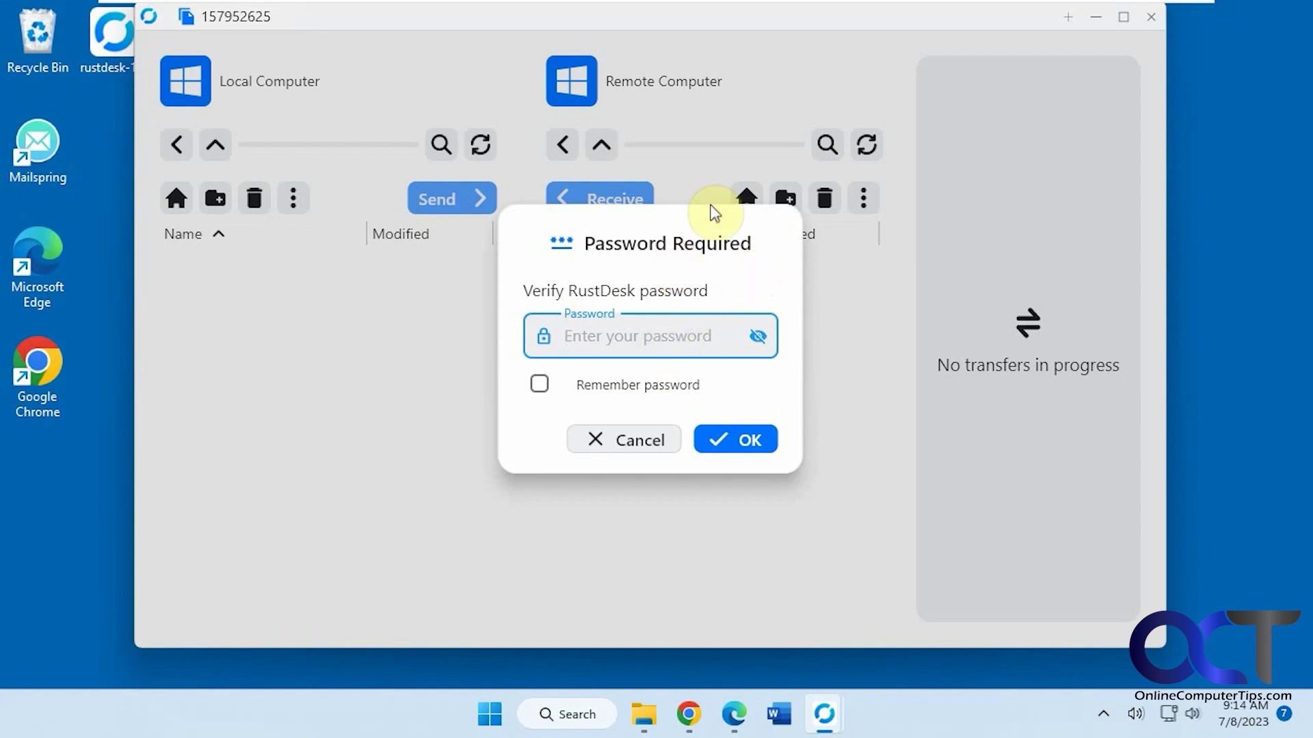
pyautogui.moveTo(1026, 9)
pyautogui.click(978, 15)
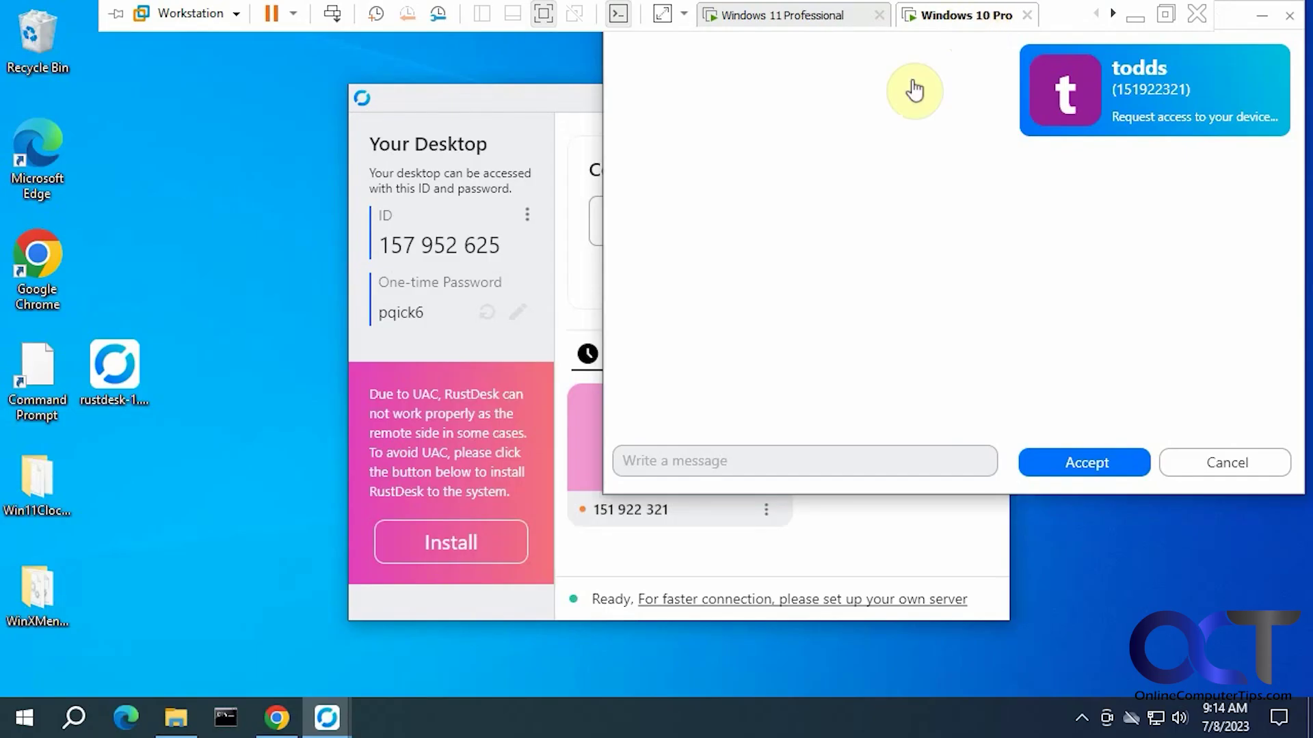
pyautogui.doubleClick(400, 311)
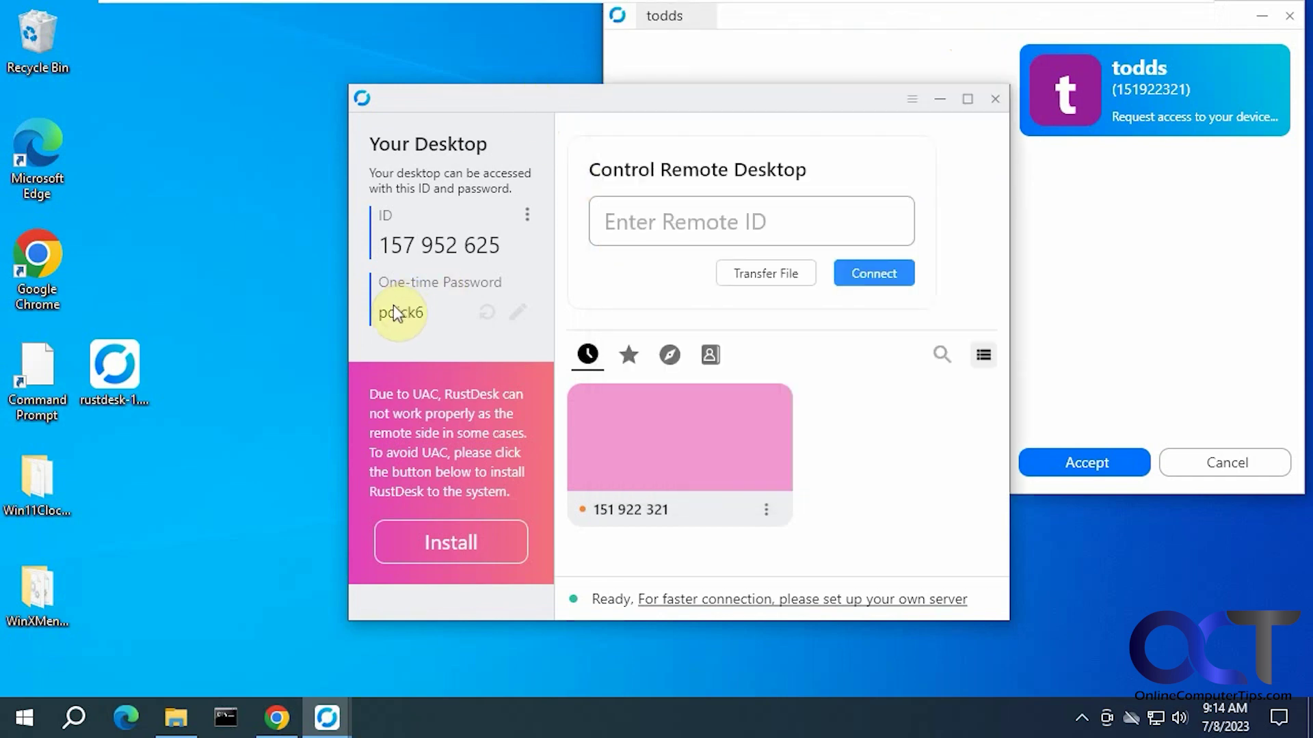
pyautogui.rightClick(410, 314)
pyautogui.click(448, 334)
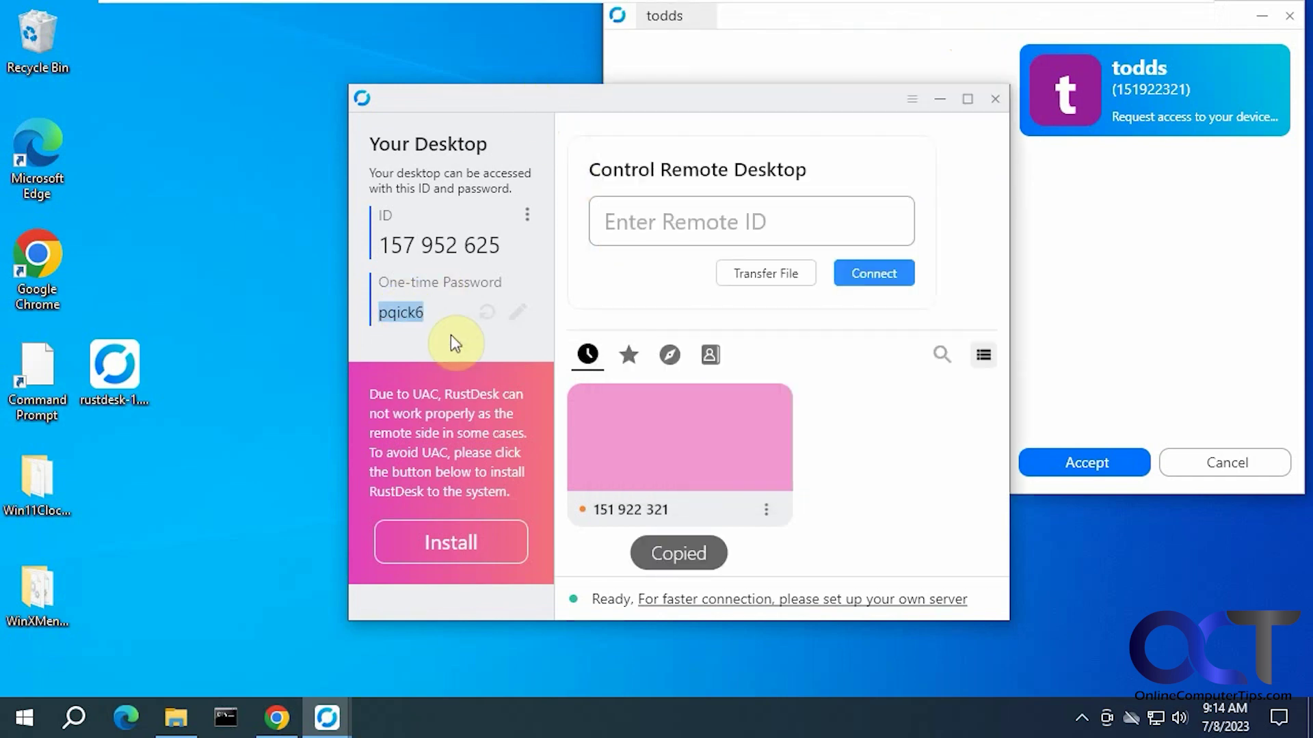
# Step: Return to Windows 11 Professional, verify the file transfer session with the copied one-time password, and move its window slightly down
pyautogui.moveTo(864, 10)
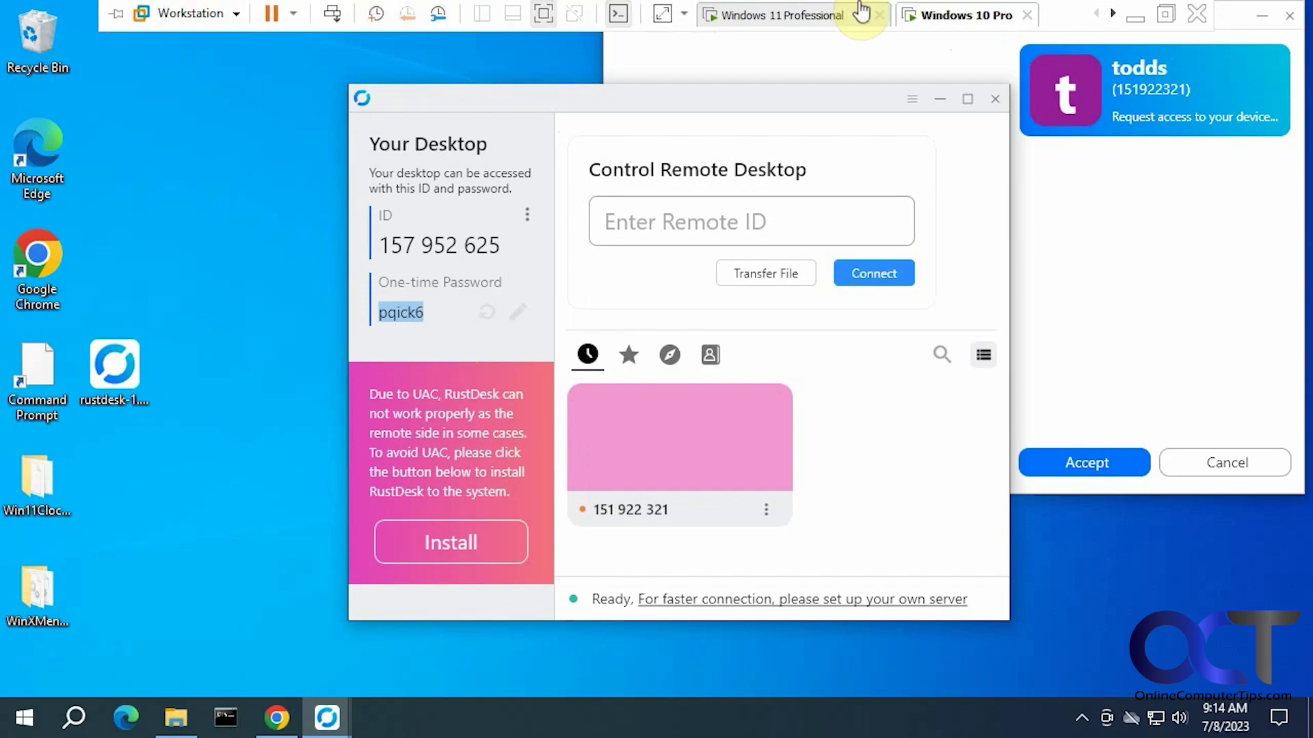
pyautogui.click(786, 17)
pyautogui.click(618, 339)
pyautogui.hotkey('ctrl', 'v')
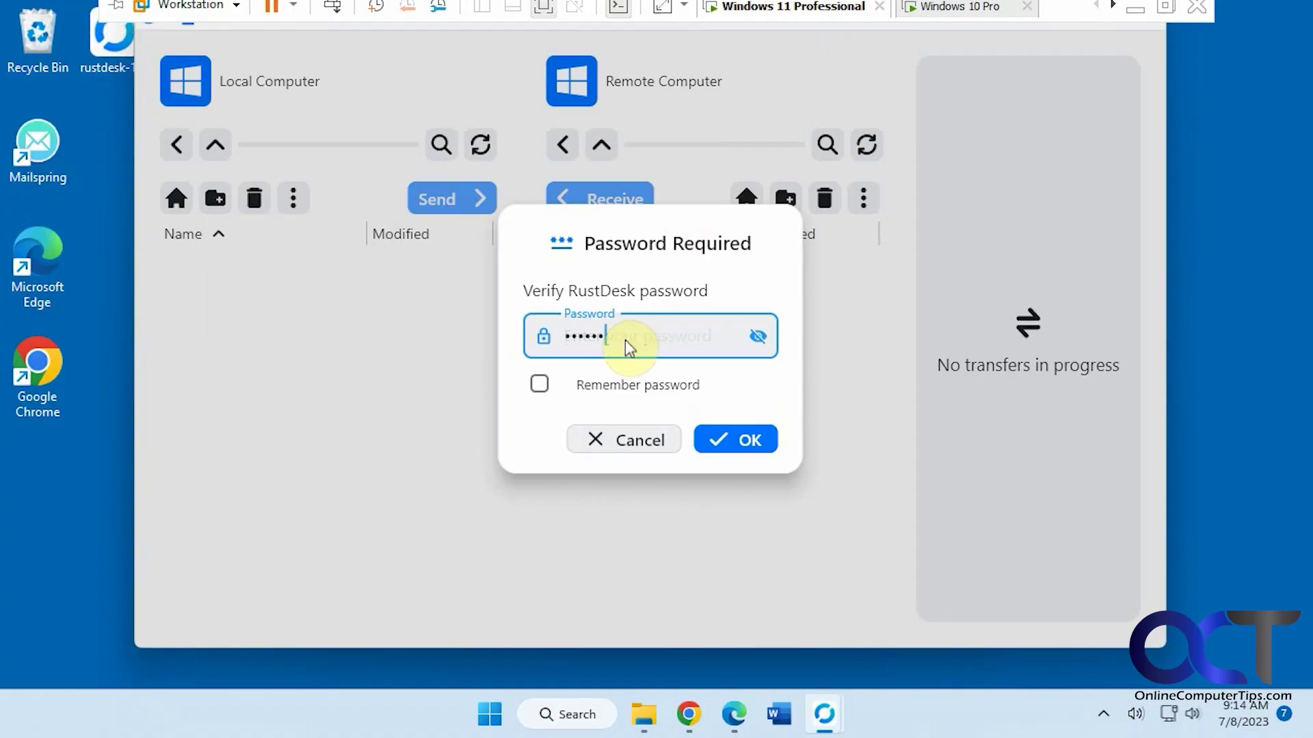
pyautogui.click(735, 440)
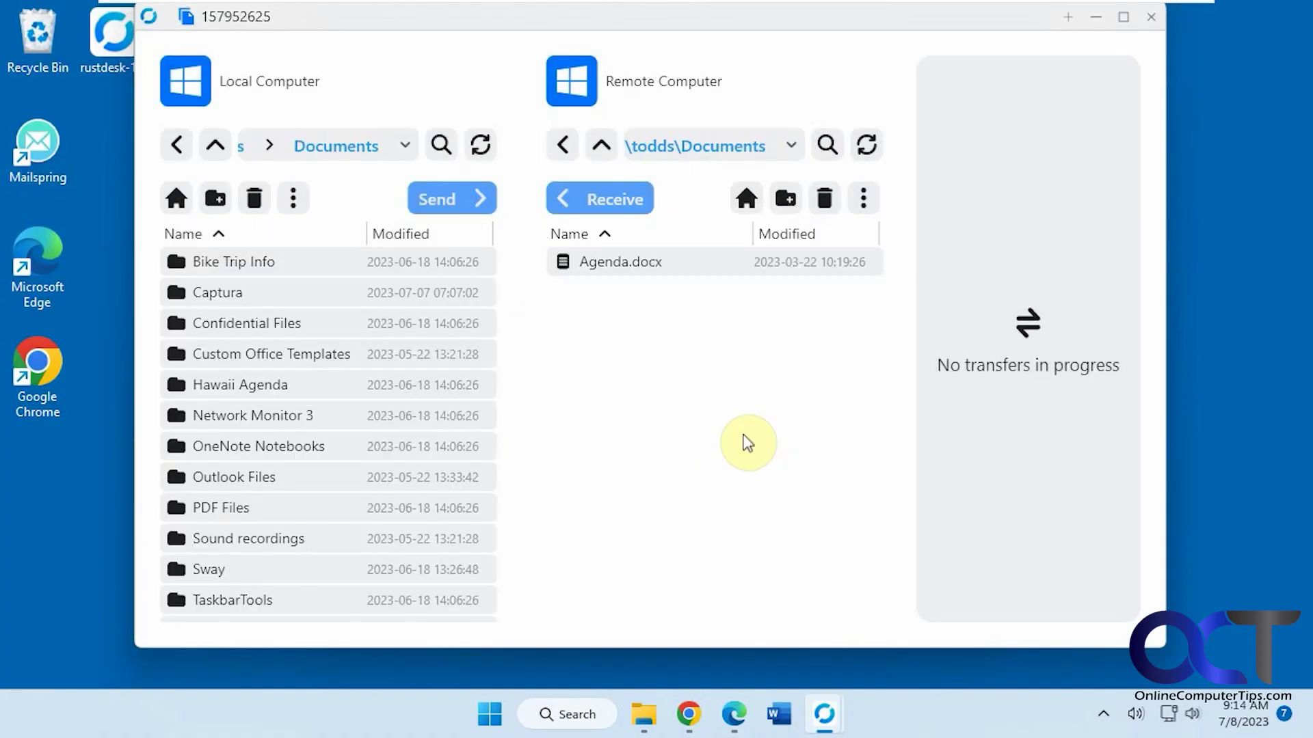
pyautogui.moveTo(680, 30); pyautogui.dragTo(680, 61)
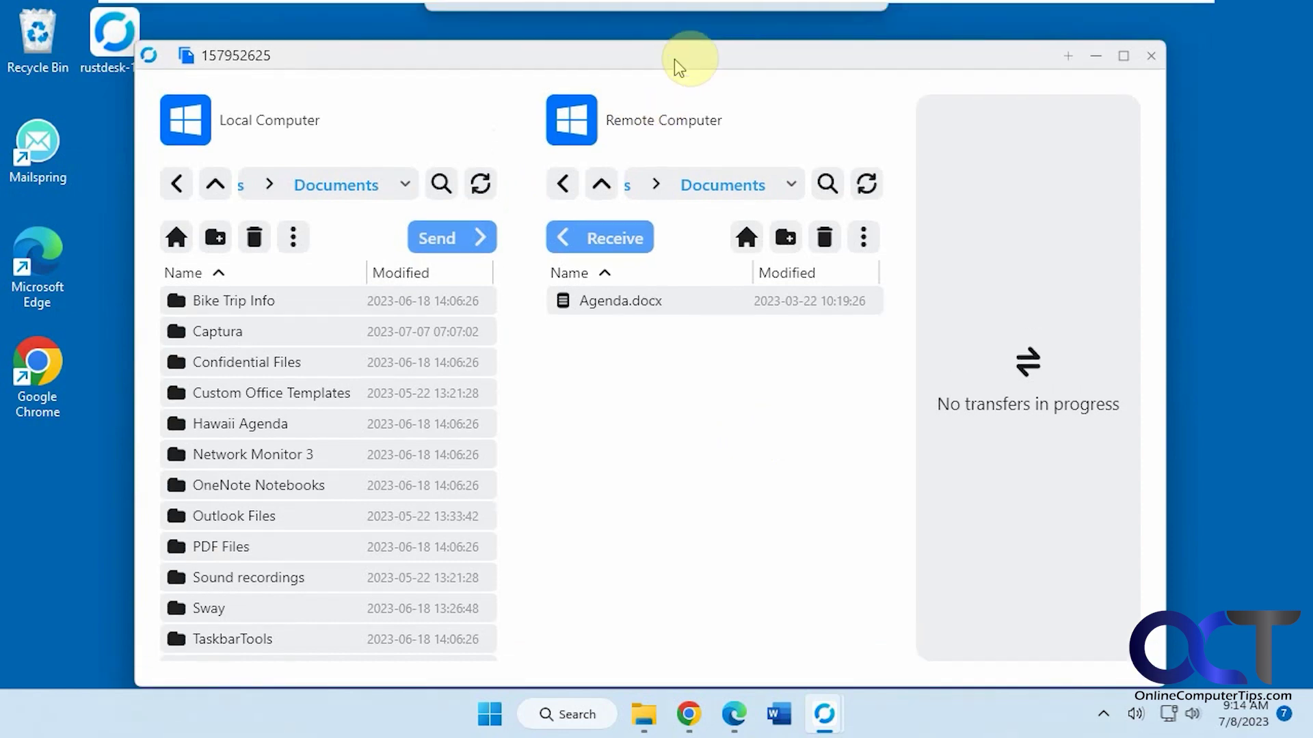